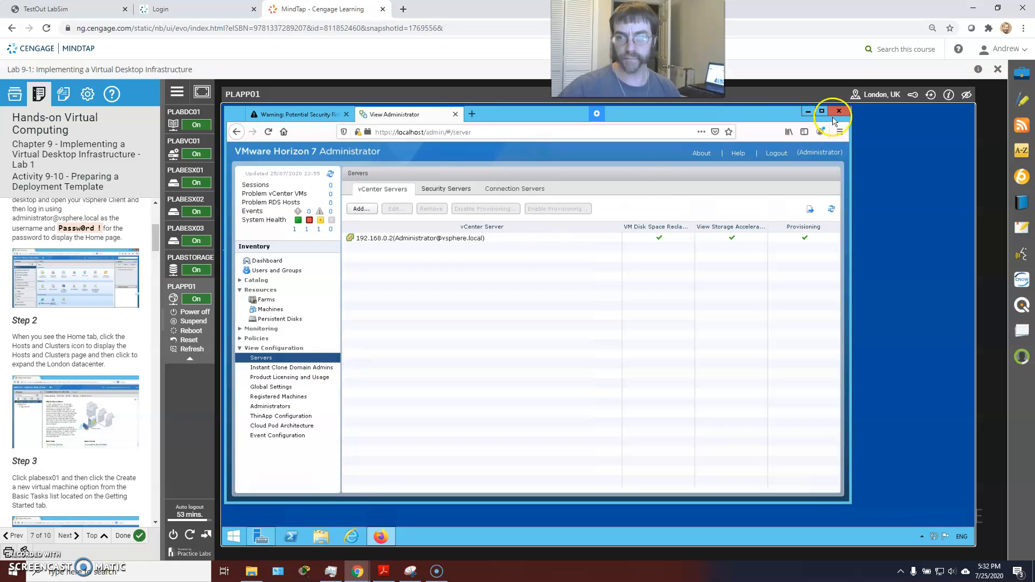
Switch to the PLABDC01 machine and bring up its Active Directory Users and Computers window
click(944, 108)
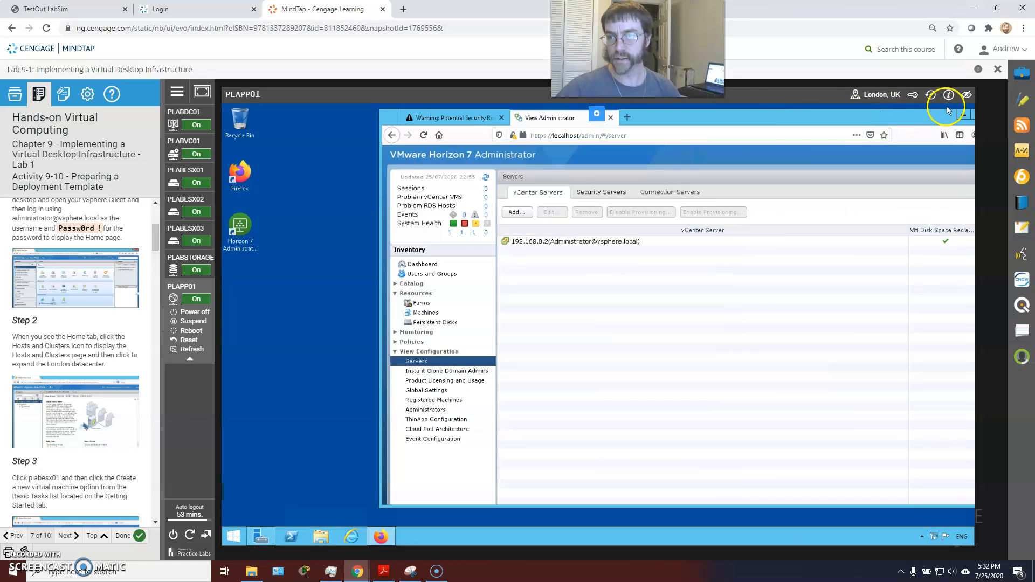
drag(774, 109, 663, 110)
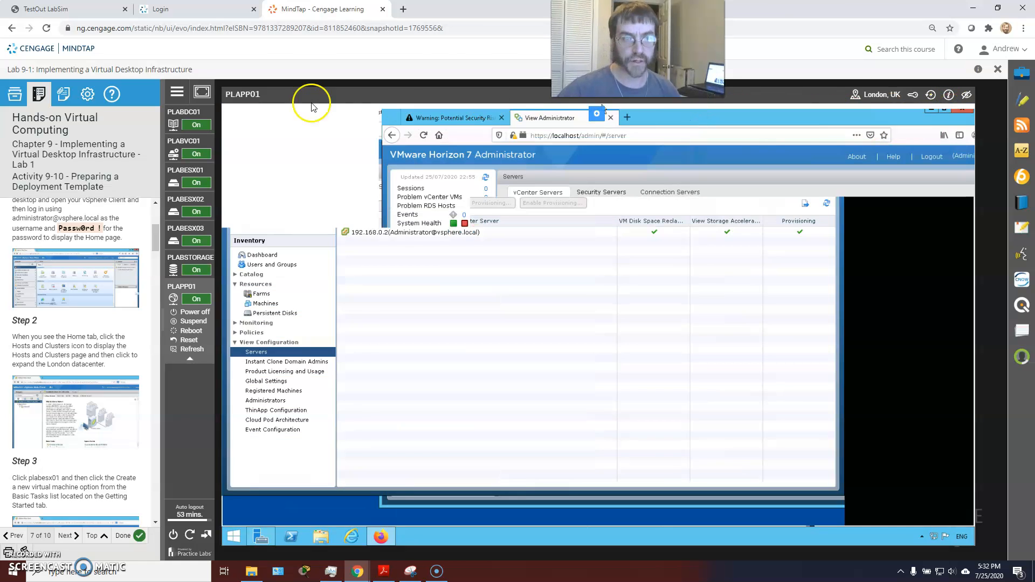
click(186, 113)
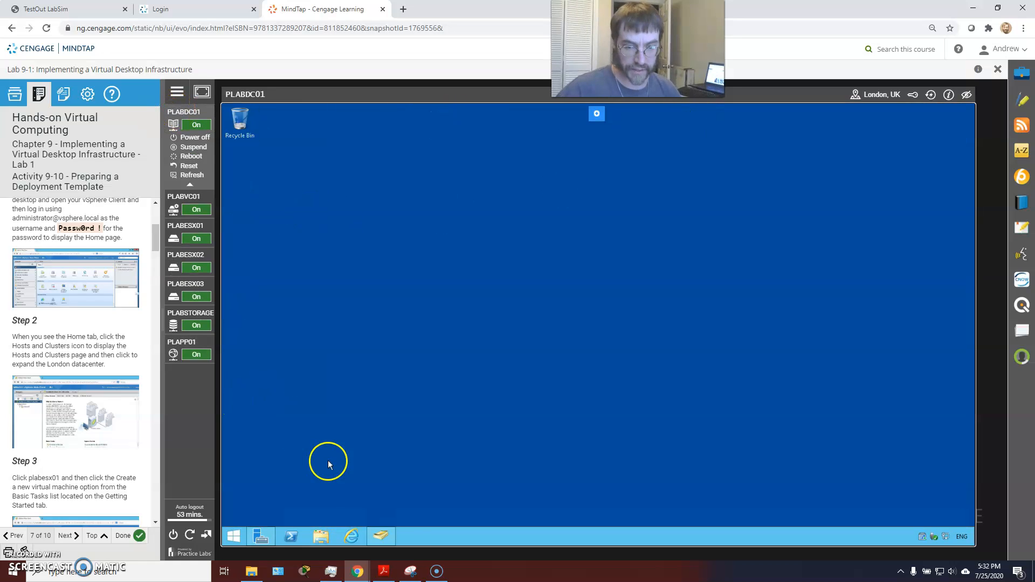
click(391, 533)
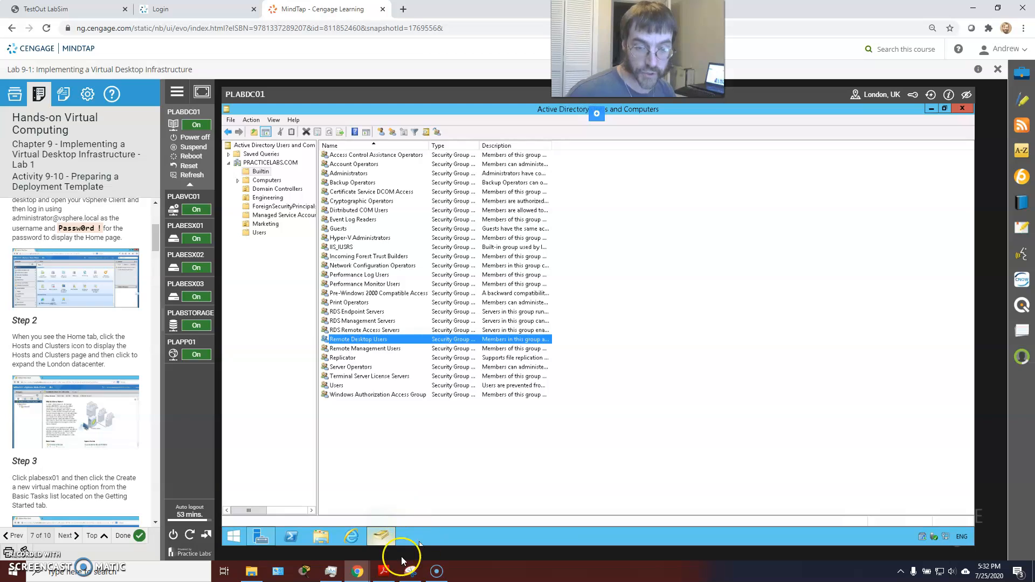
Switch to the PLABVC01 machine, open Hosts and Clusters, and expand the London datacenter down to the contents of host plabesx01
click(173, 201)
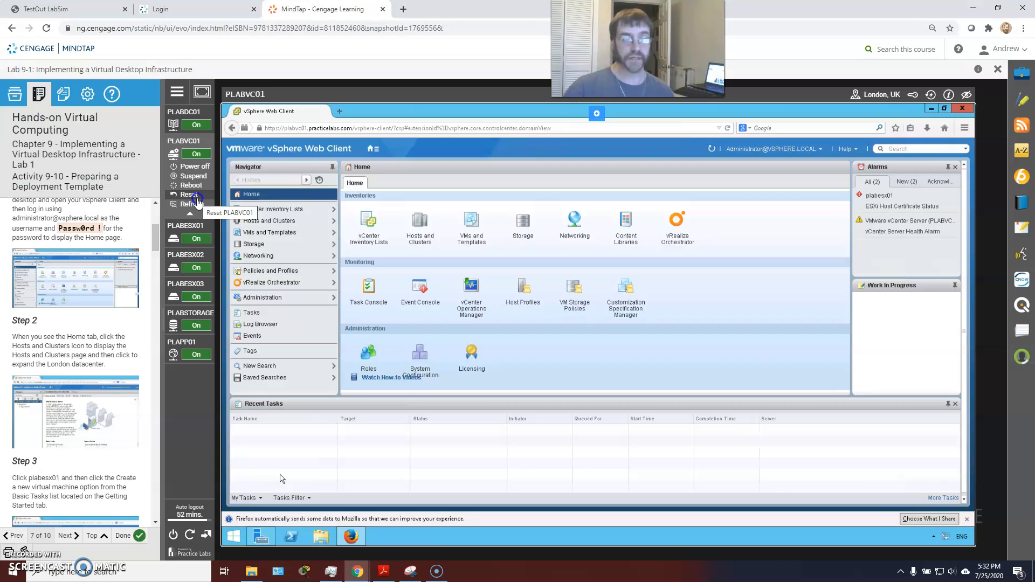
scroll(39, 255, up, 2)
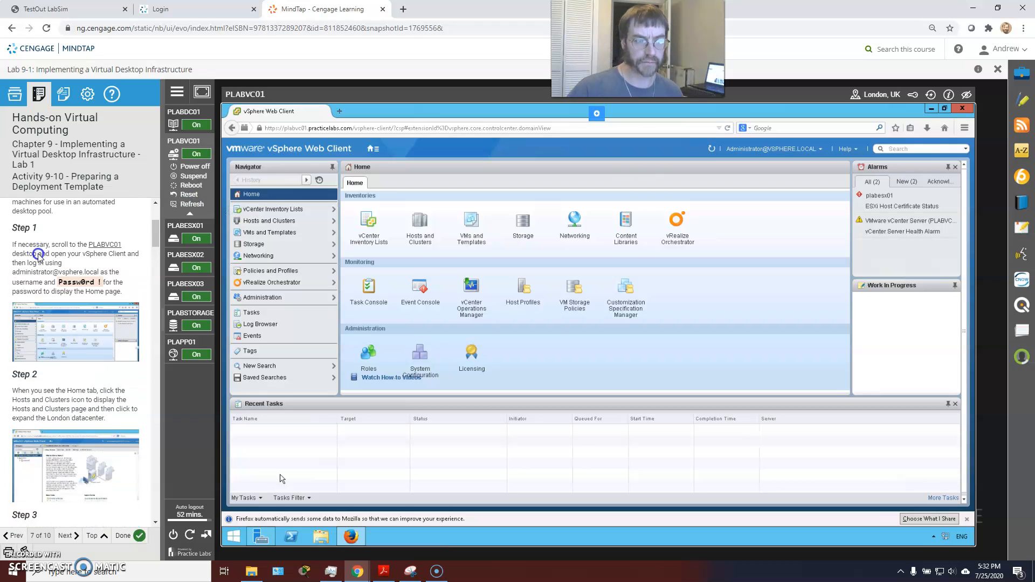
scroll(38, 255, down, 2)
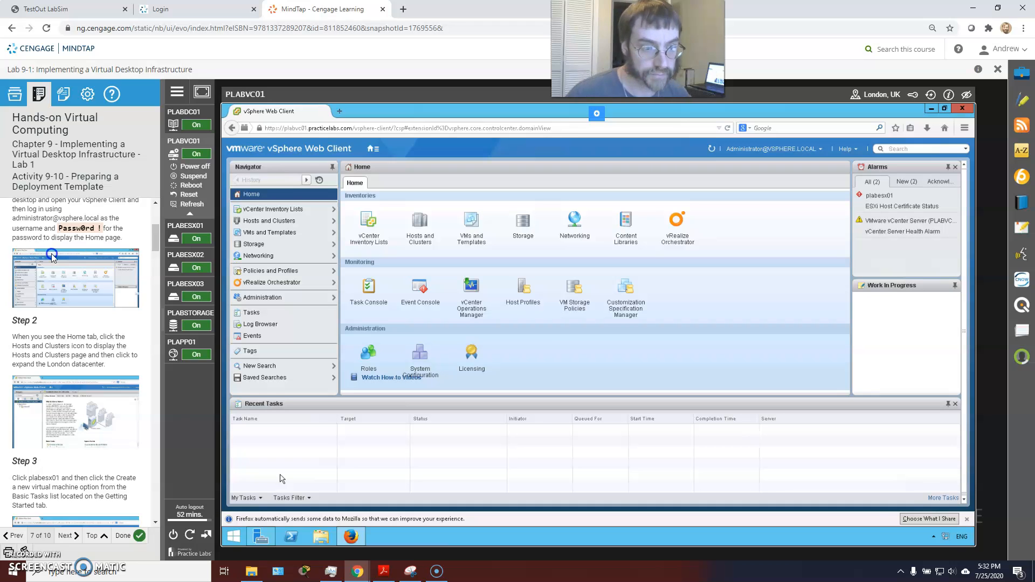
click(249, 221)
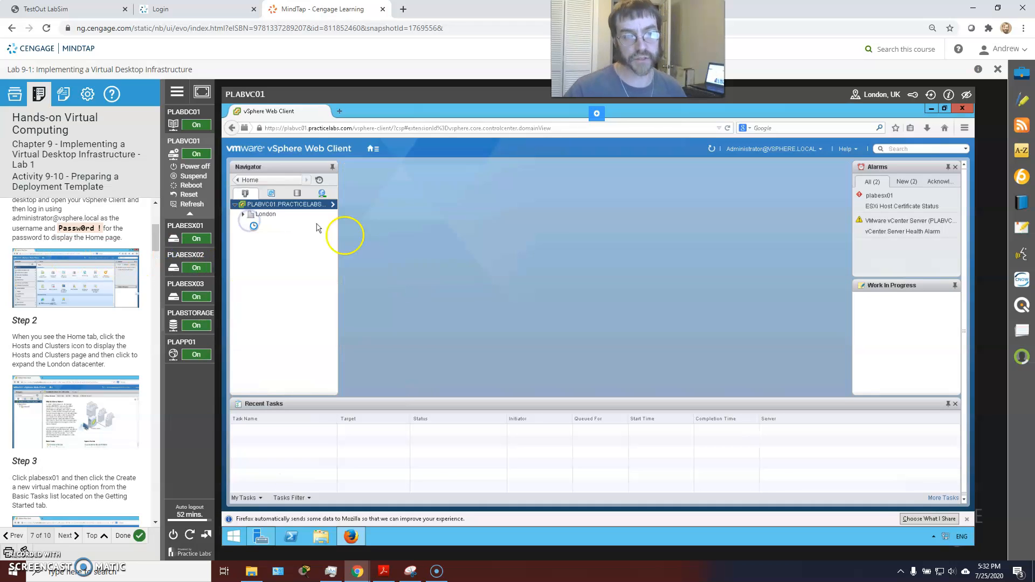
click(242, 215)
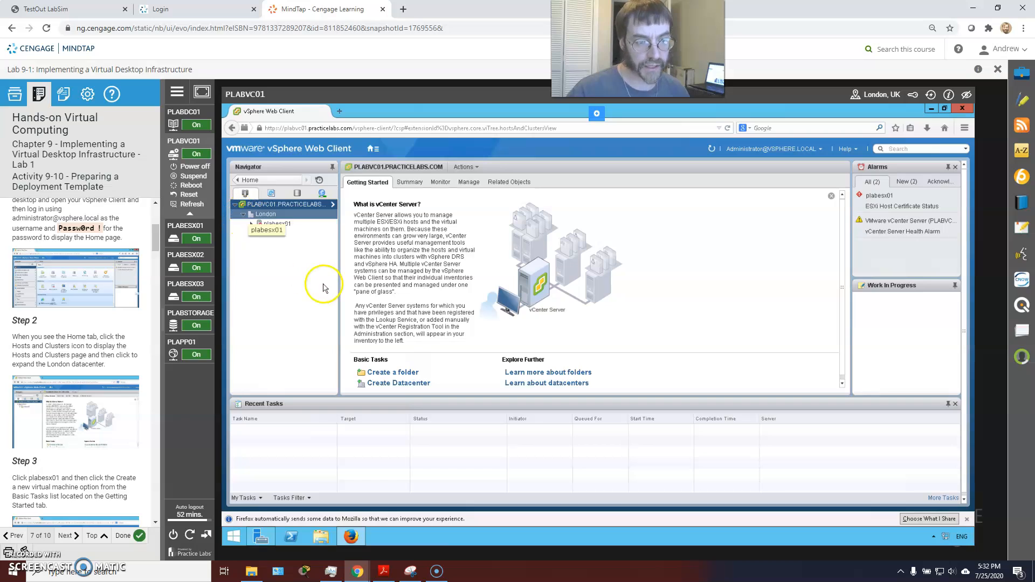
click(251, 224)
click(288, 223)
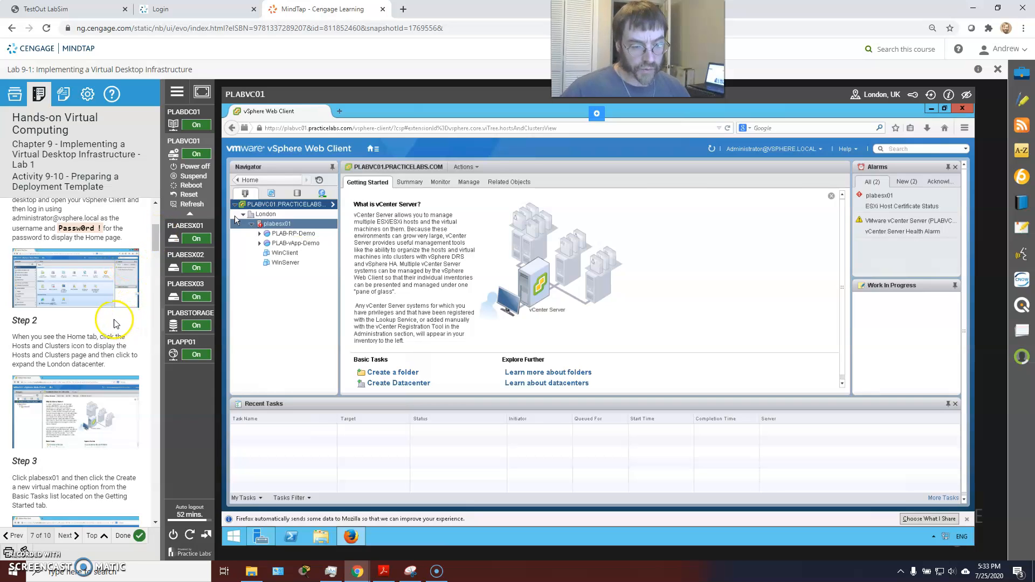
View the summary of the PLABVC01 vCenter Server, collapse plabesx01, and return to the Getting Started page
scroll(115, 323, down, 1)
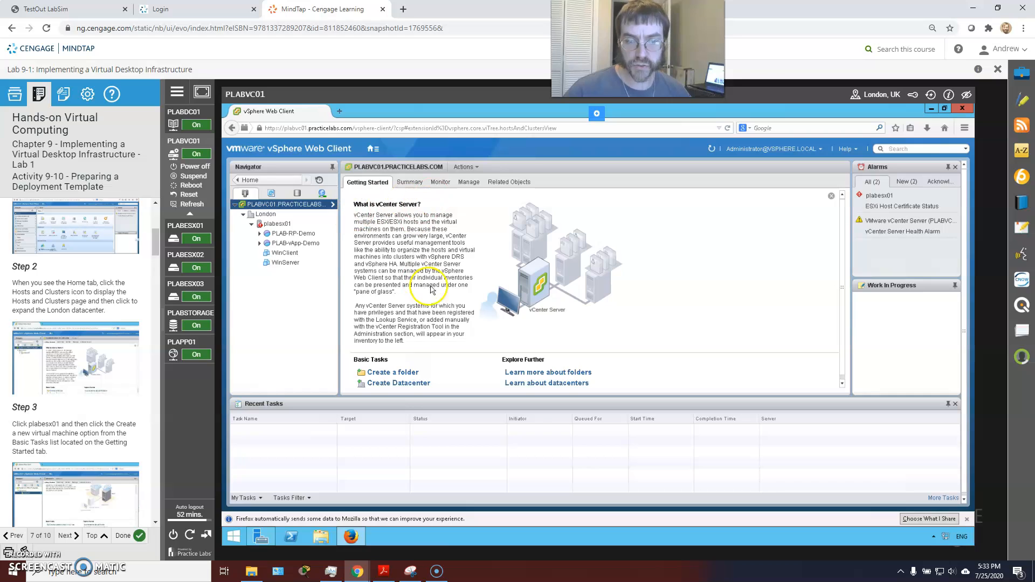
scroll(464, 310, down, 1)
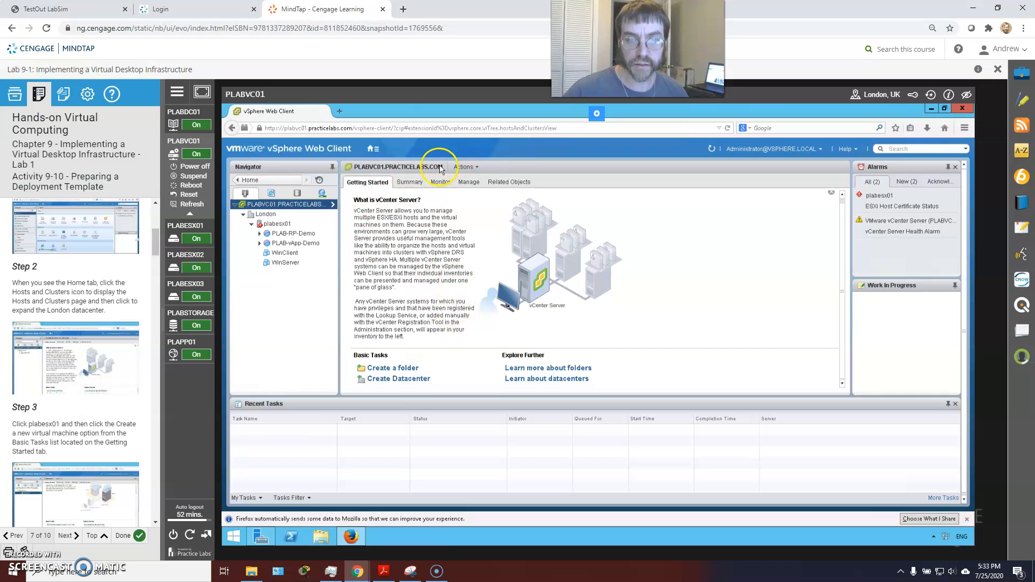
click(408, 182)
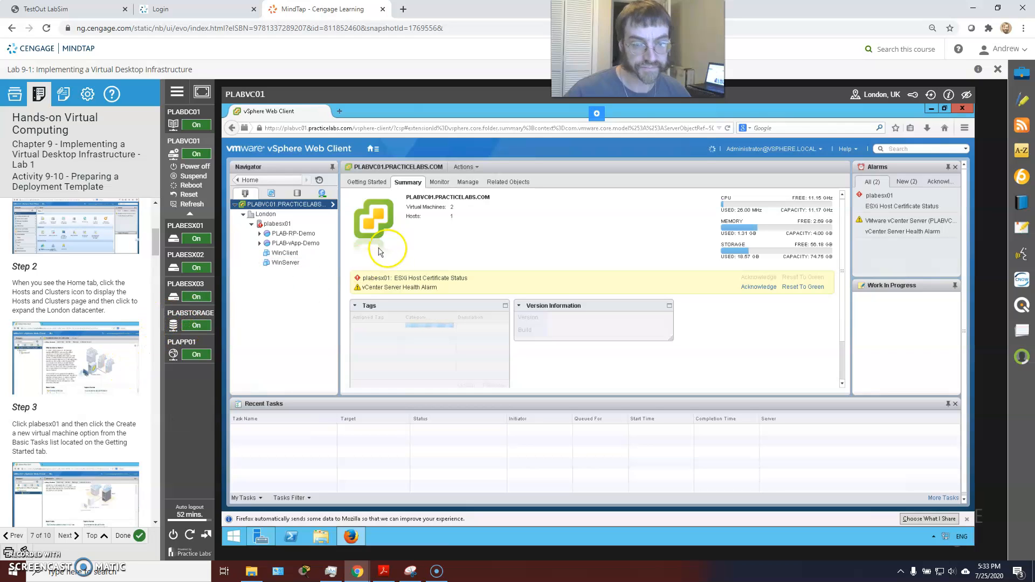
click(251, 224)
click(276, 224)
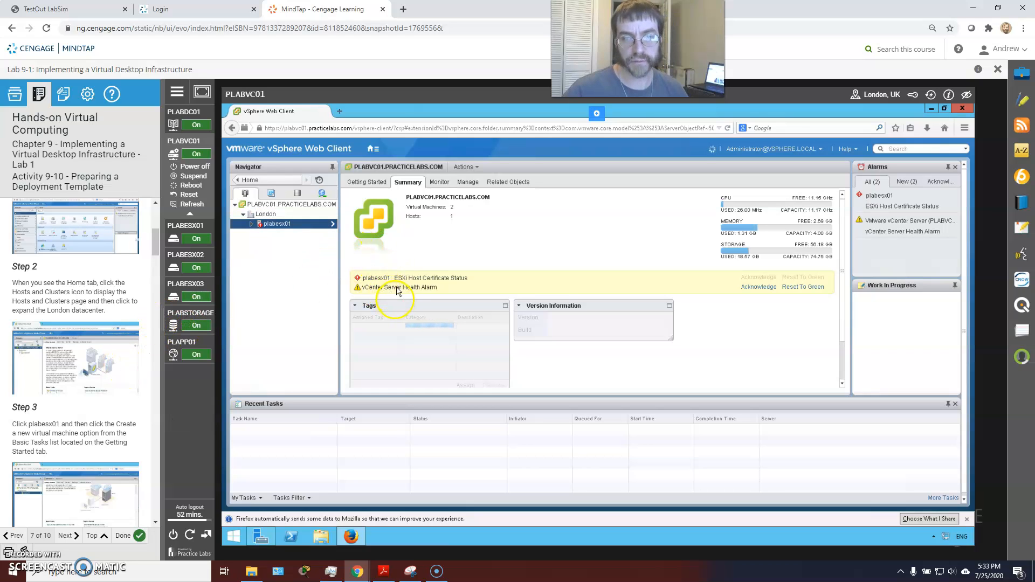
click(367, 182)
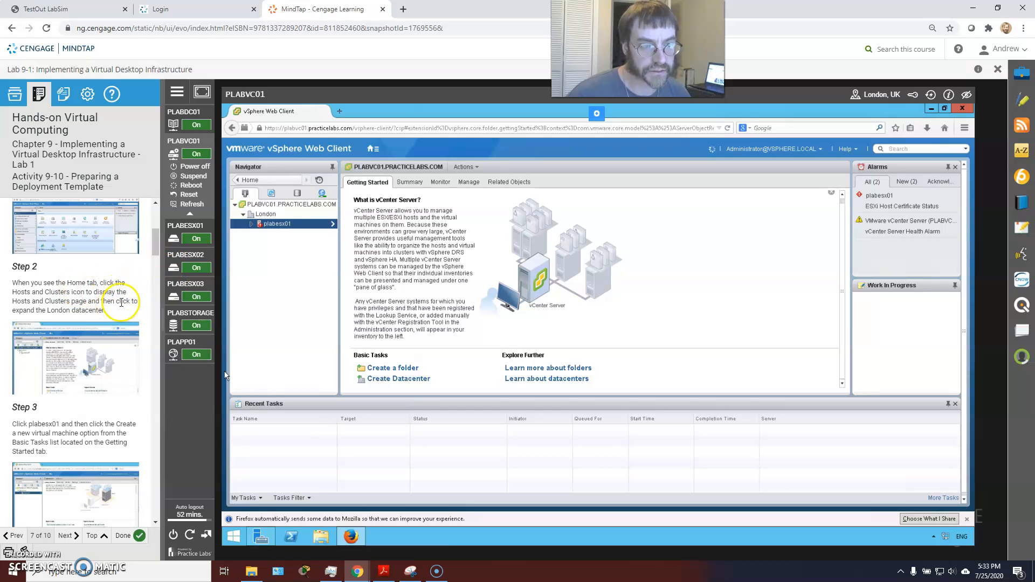
Start the New Virtual Machine wizard on host plabesx01 and accept Create a new virtual machine as the creation type
click(266, 214)
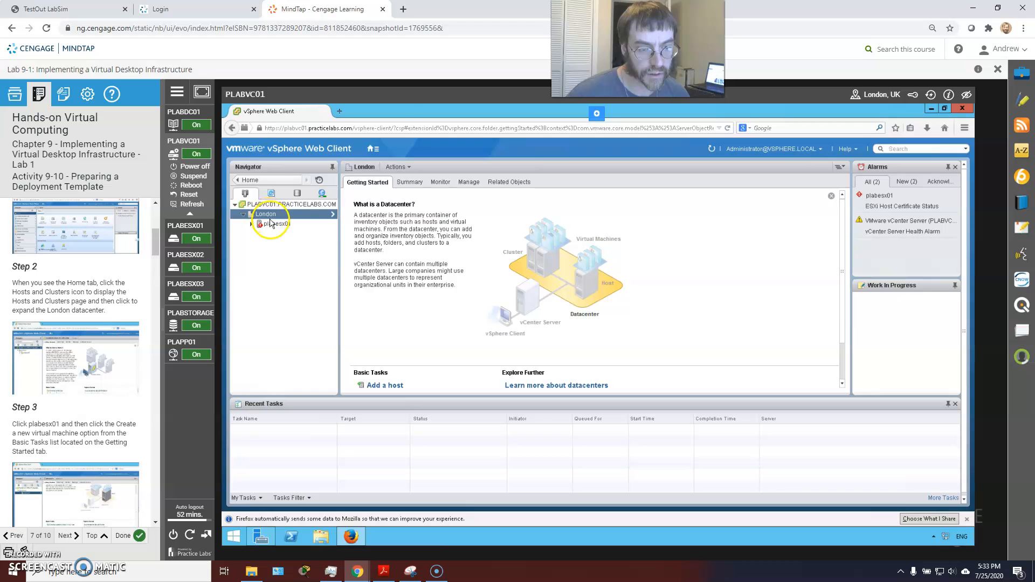
click(275, 223)
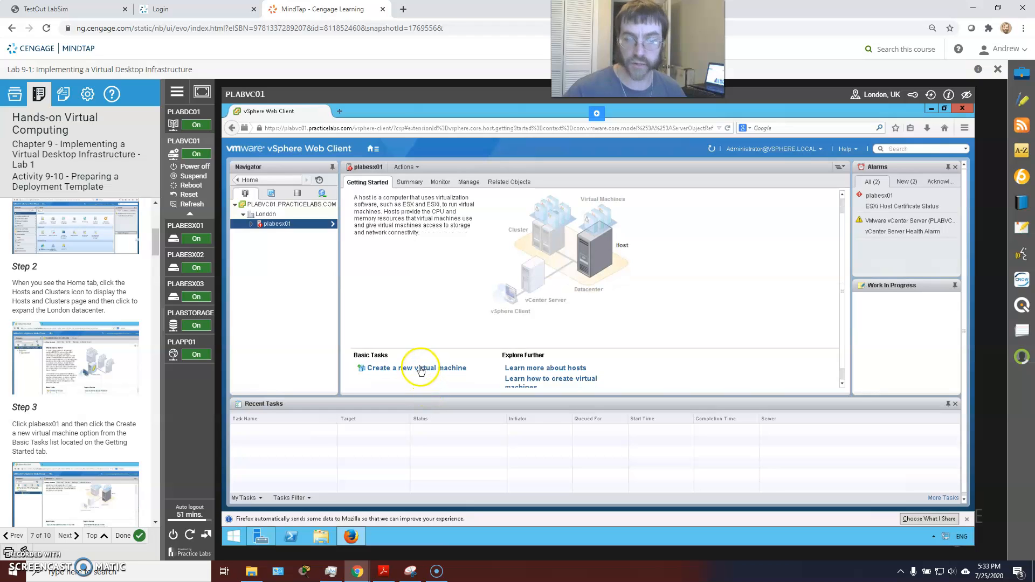
click(421, 368)
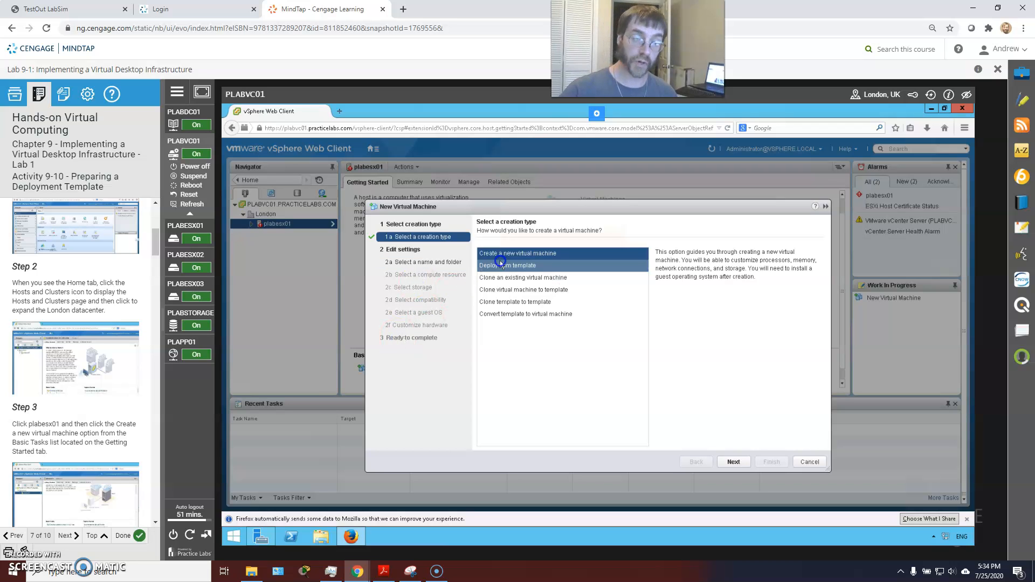
scroll(100, 372, down, 3)
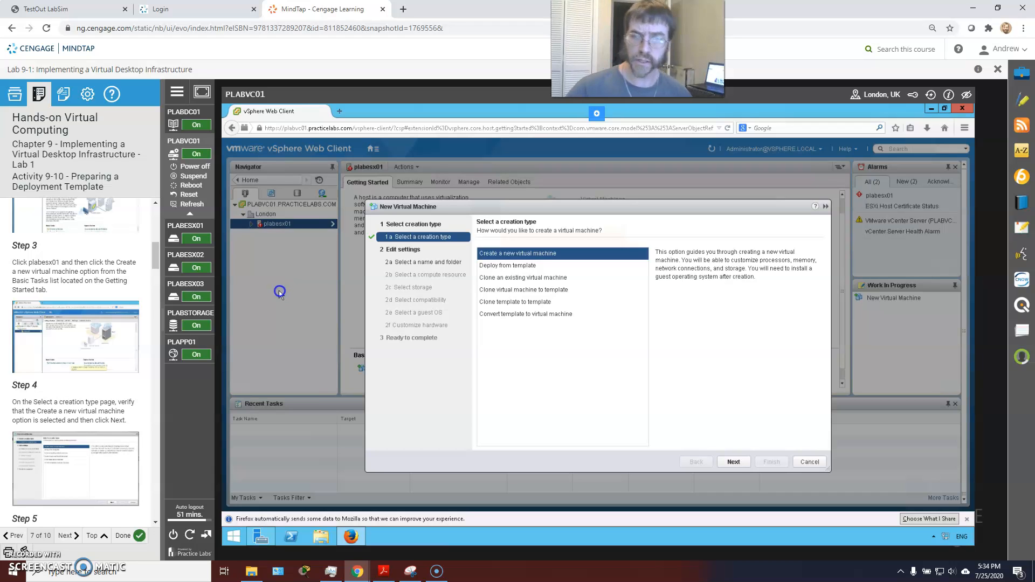
click(197, 330)
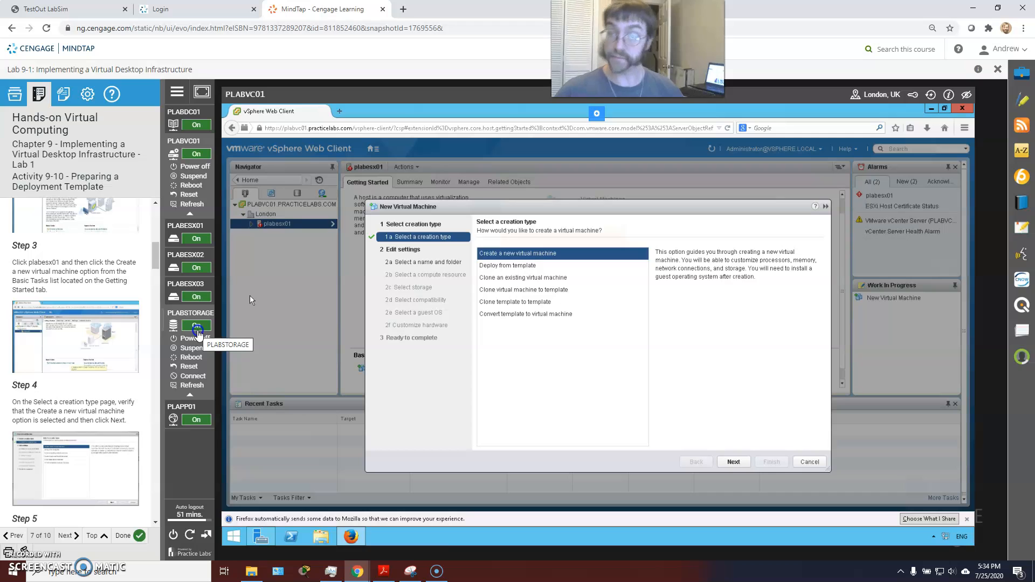
scroll(116, 329, down, 3)
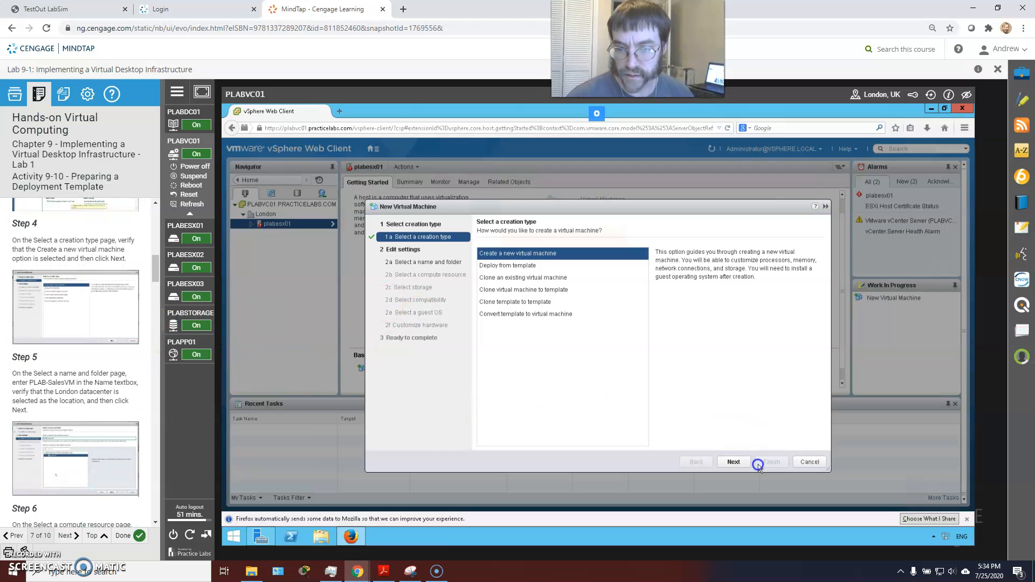
click(734, 462)
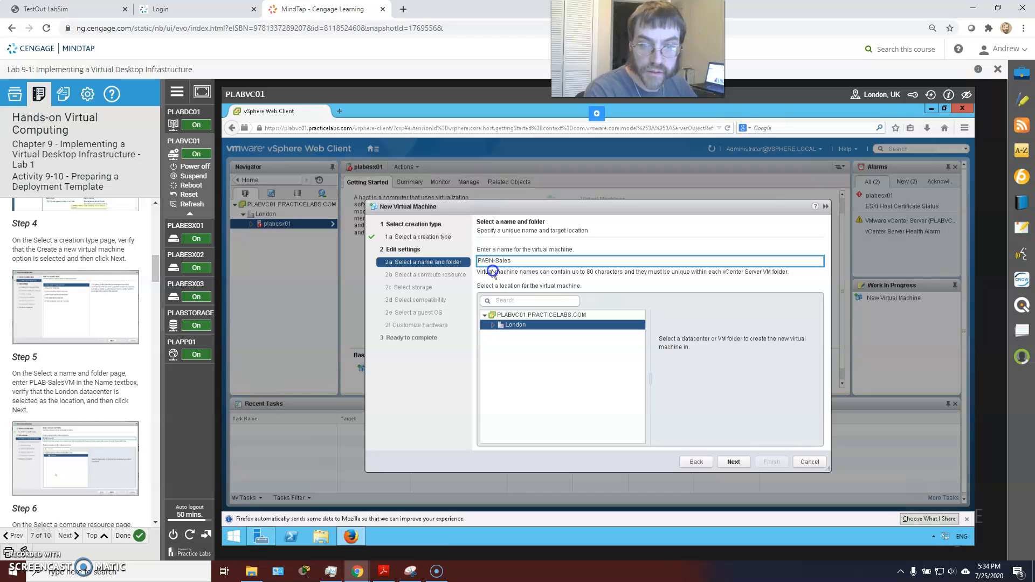
Name the virtual machine PLAB-SalesVM and accept the London datacenter as its location
key(Delete)
text(L)
key(Delete)
key(Delete)
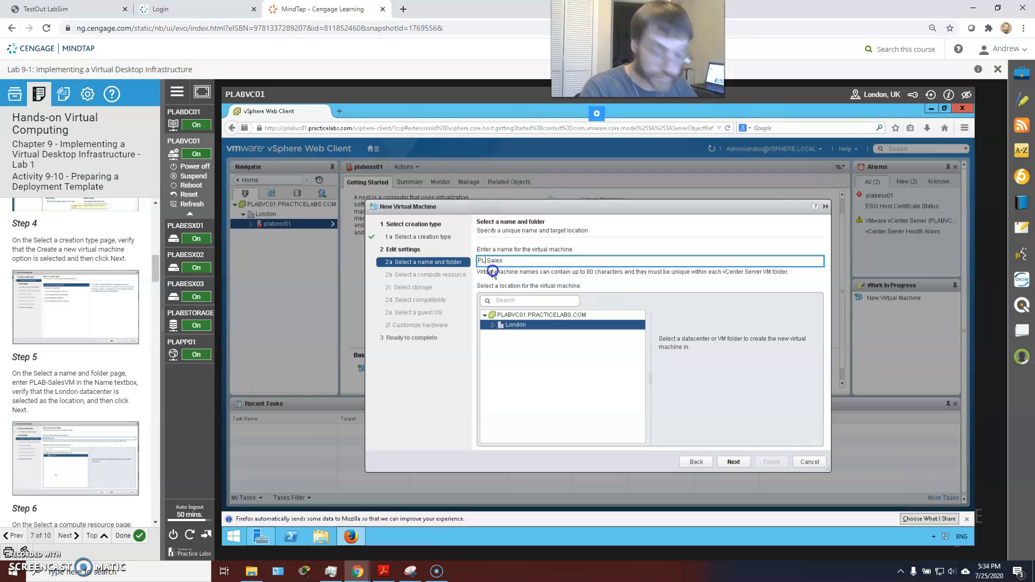
text(AB-)
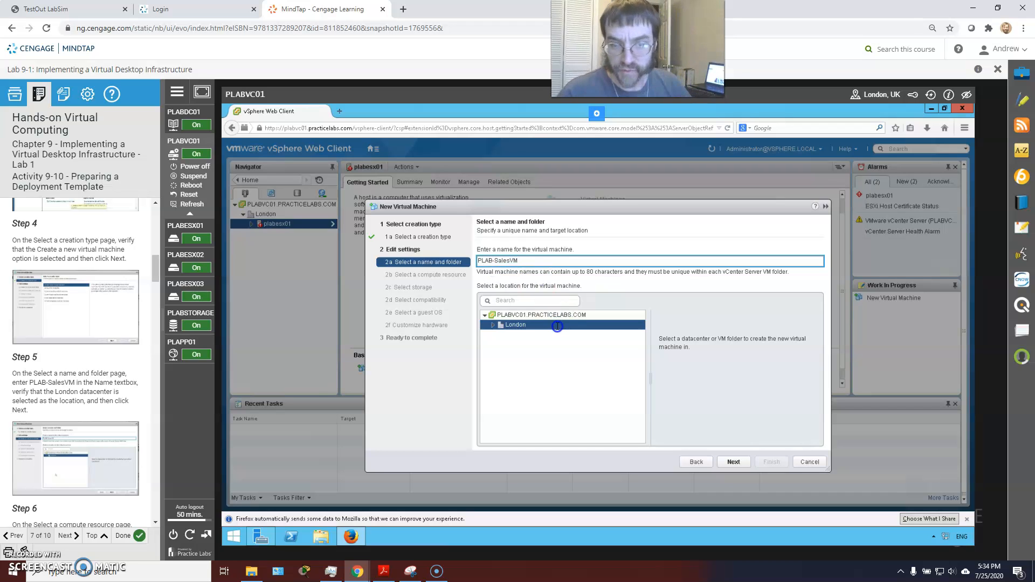
click(494, 325)
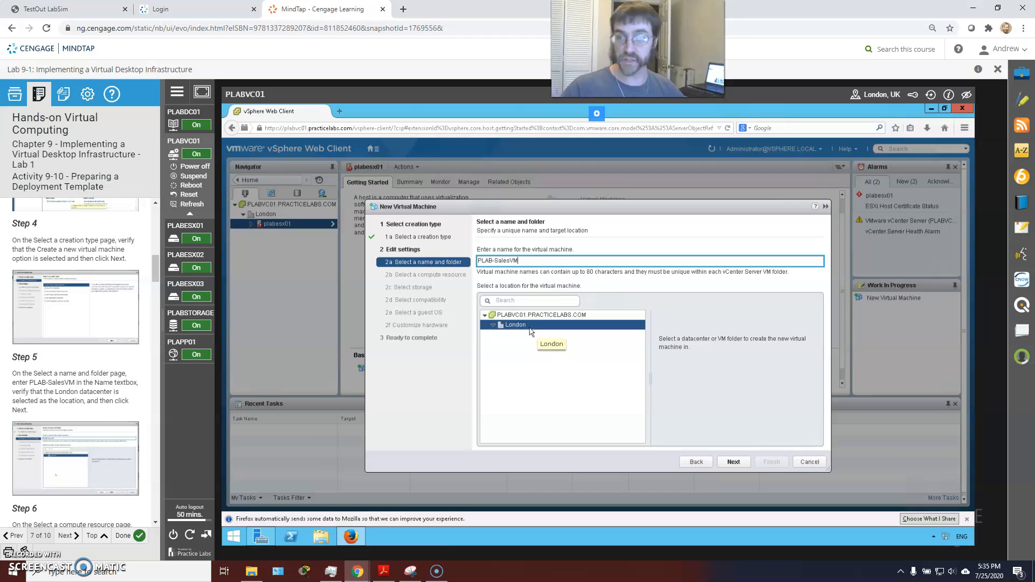
scroll(62, 383, down, 2)
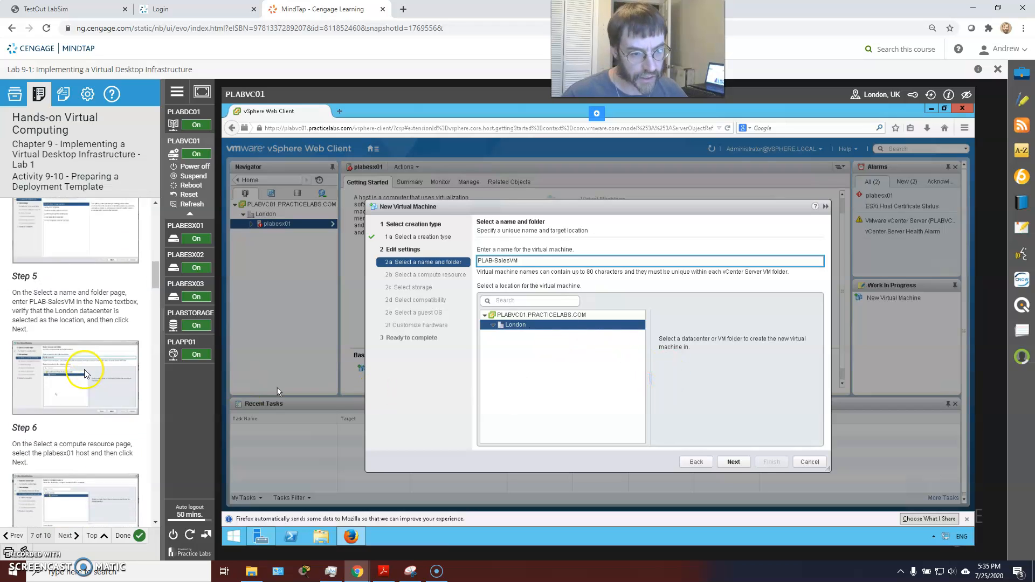
click(734, 462)
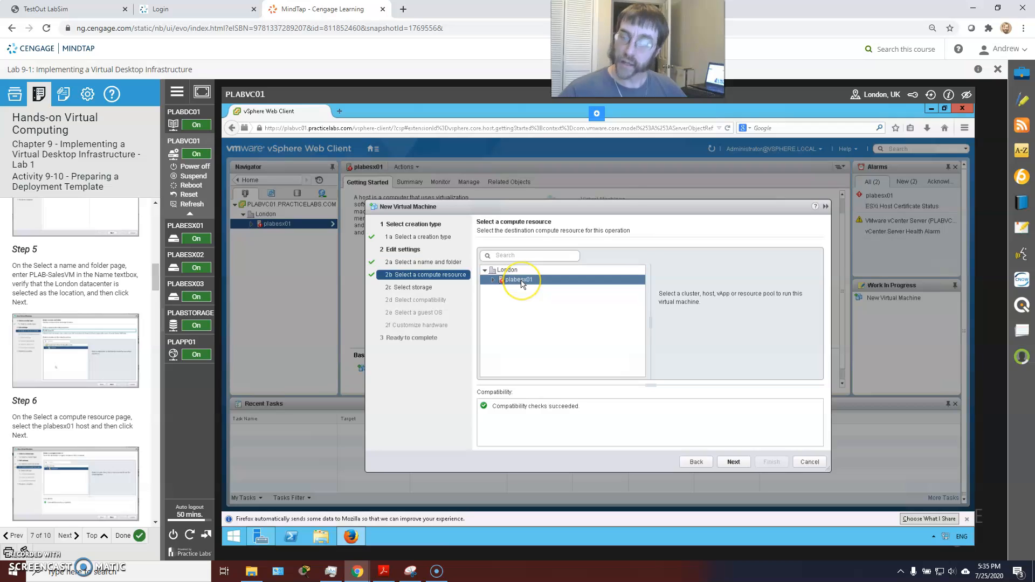
Choose plabesx01 as the compute resource and VMFS3_Volume as the datastore for the new virtual machine
click(510, 282)
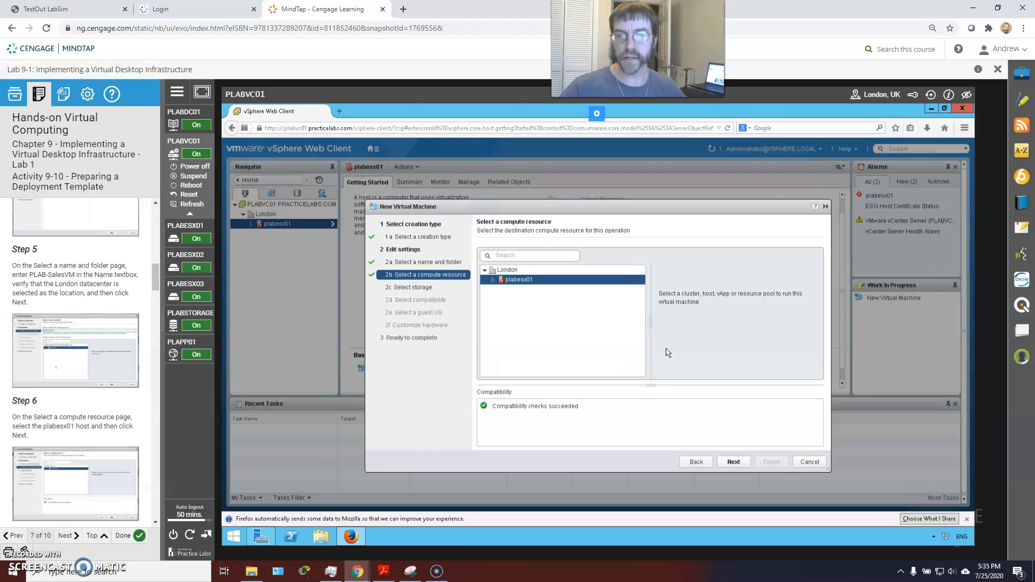
click(731, 462)
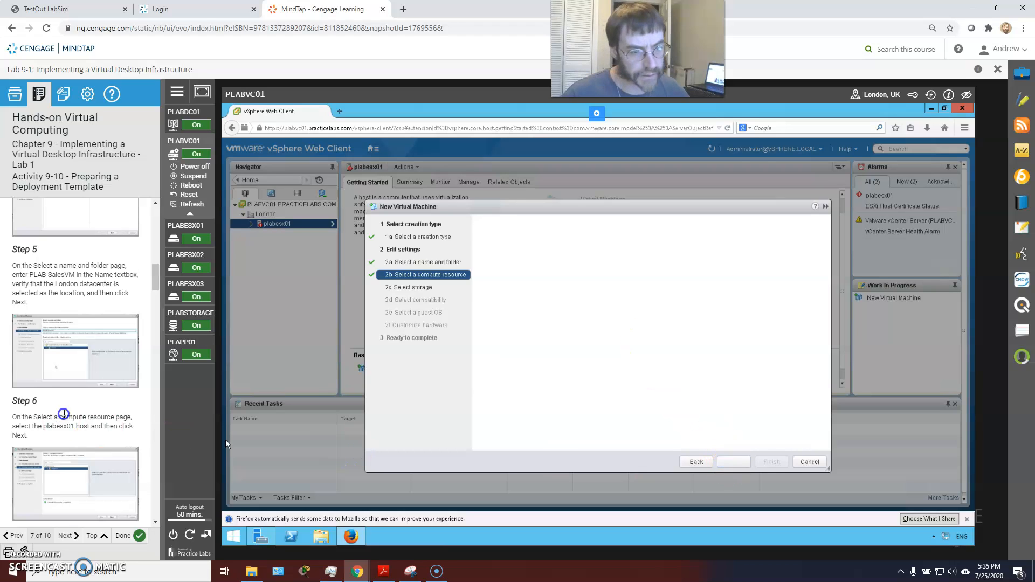
scroll(63, 414, down, 3)
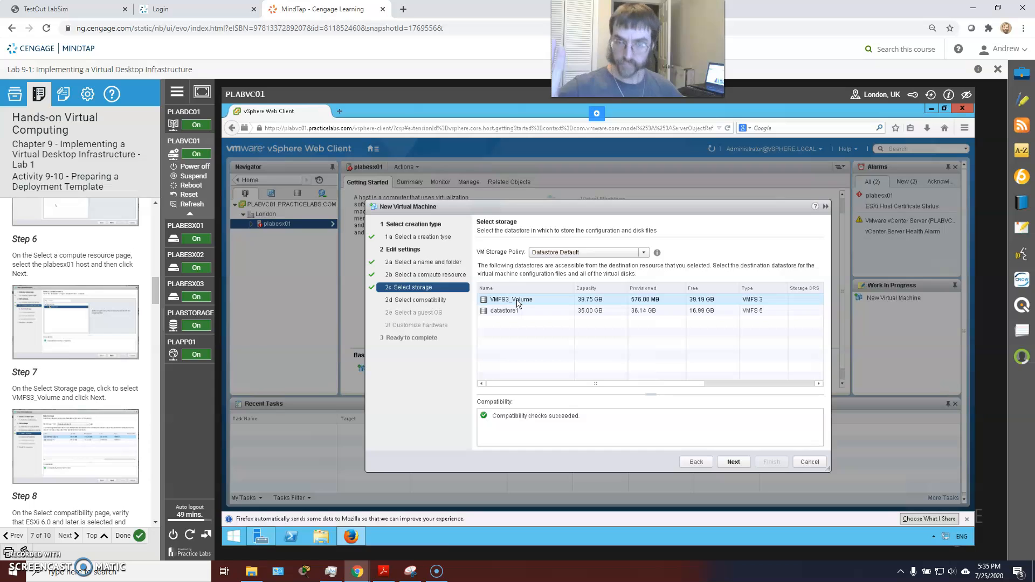
click(516, 300)
scroll(85, 393, down, 1)
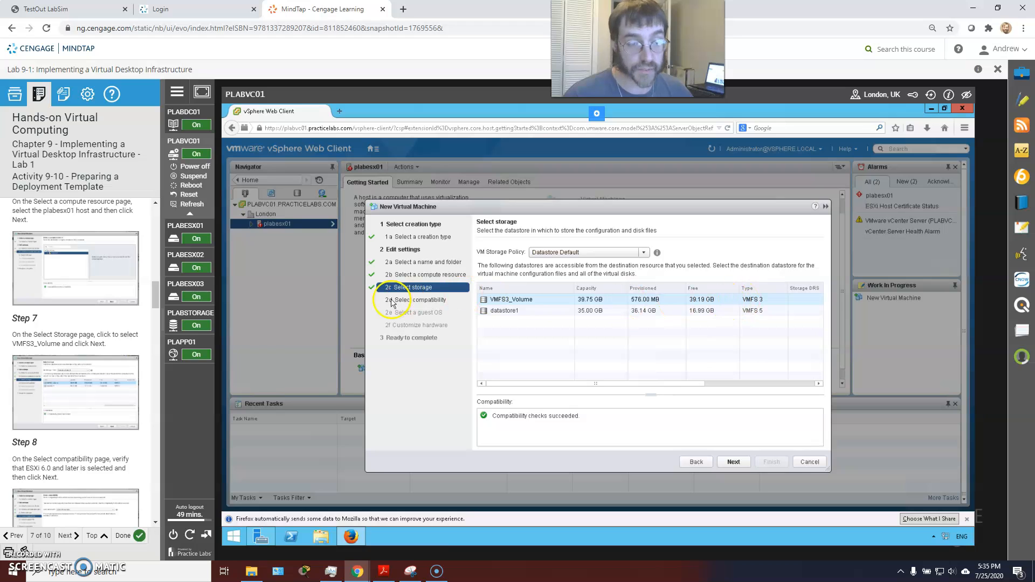
click(731, 461)
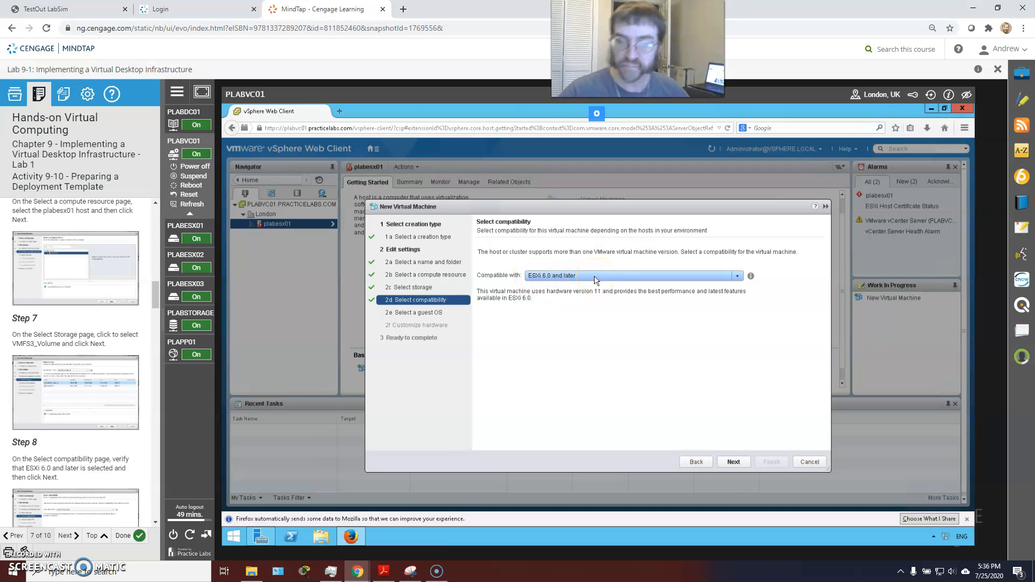
Review the available ESXi compatibility versions, keeping ESXi 6.0 and later for the virtual machine
click(614, 278)
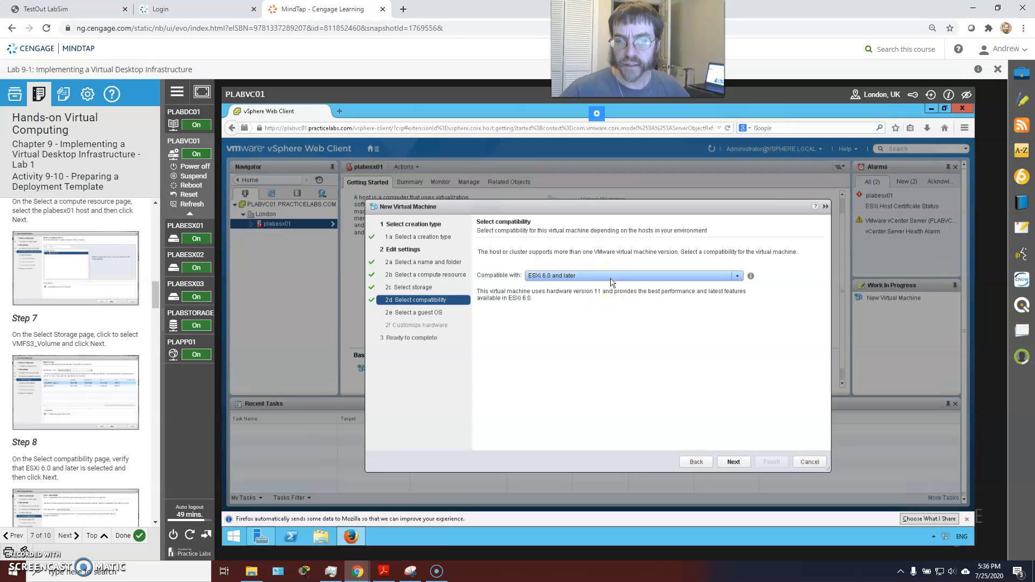
click(615, 275)
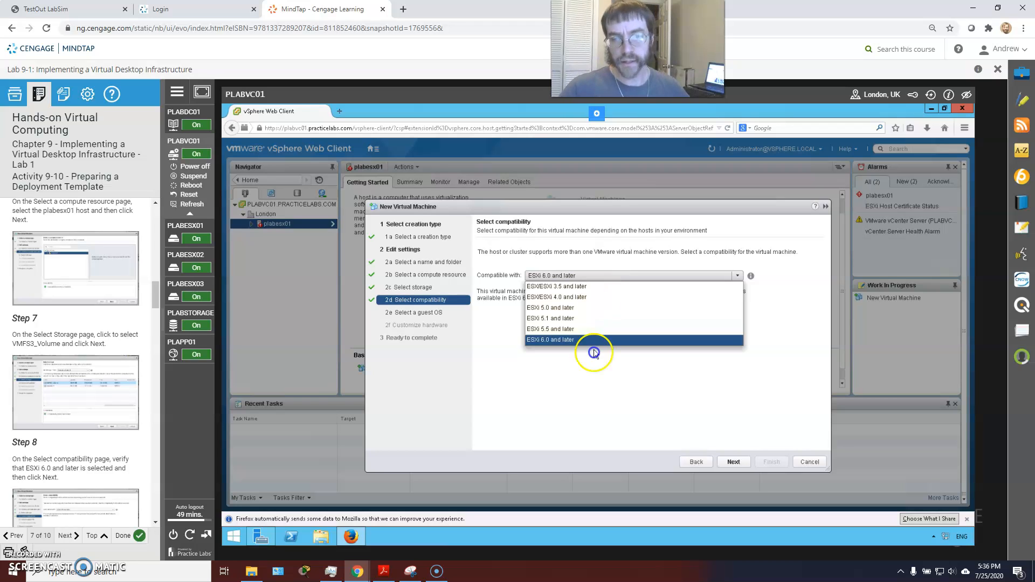
click(605, 379)
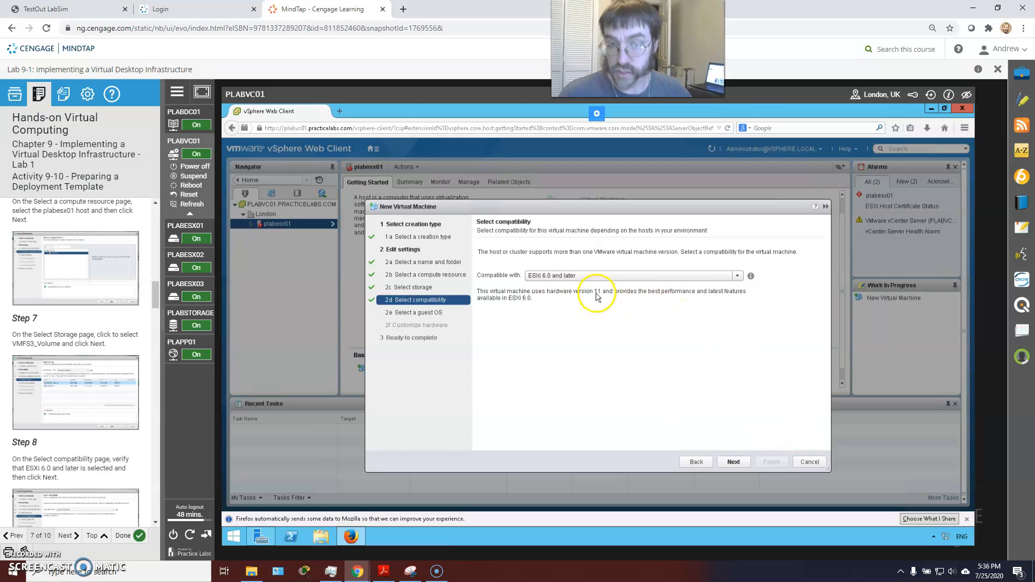
Accept the ESXi 6.0 compatibility and choose Microsoft Windows 10 (32-bit) as the guest OS version, continuing to hardware customization
click(733, 462)
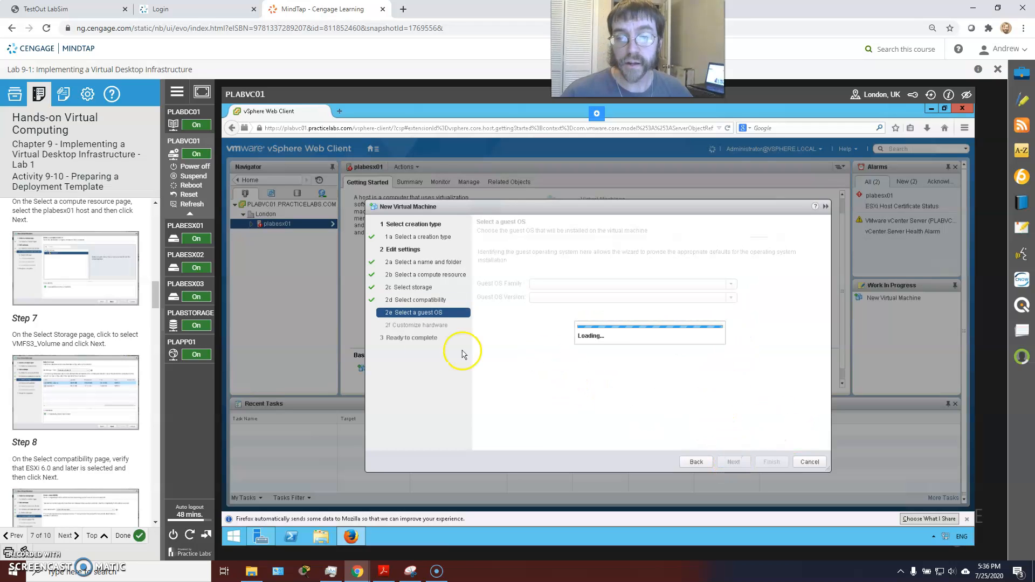
scroll(108, 404, down, 3)
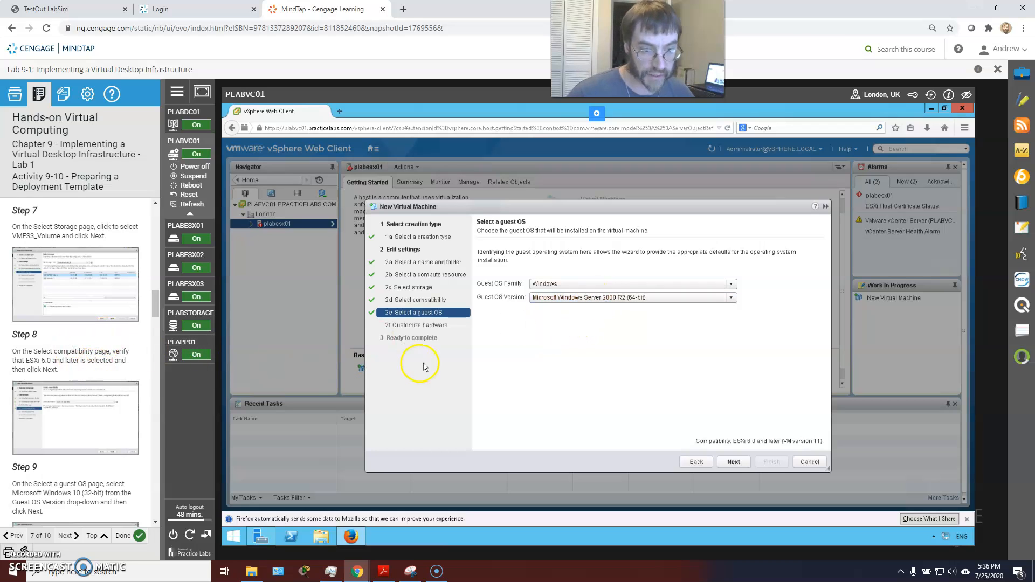
click(608, 295)
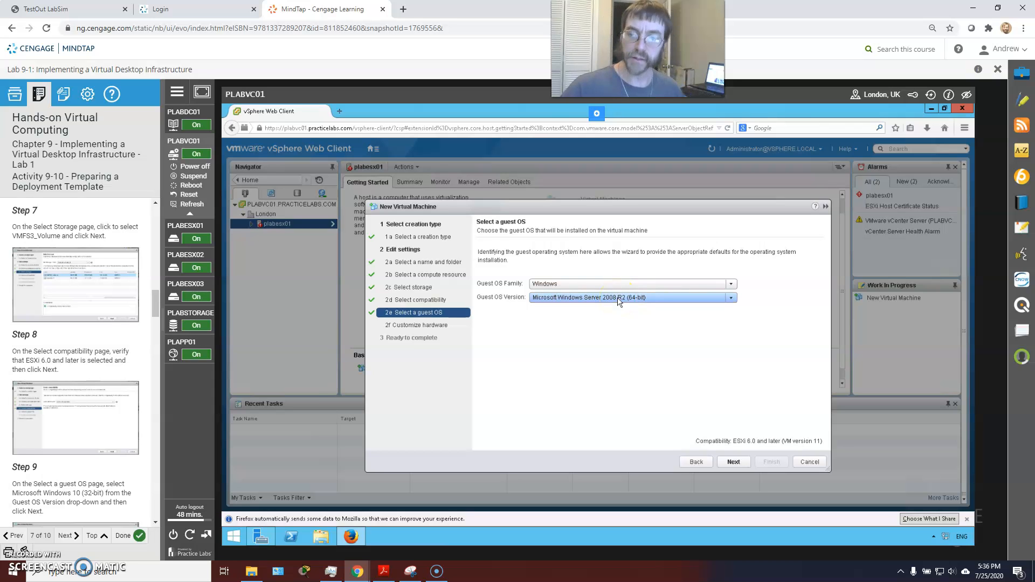
click(632, 300)
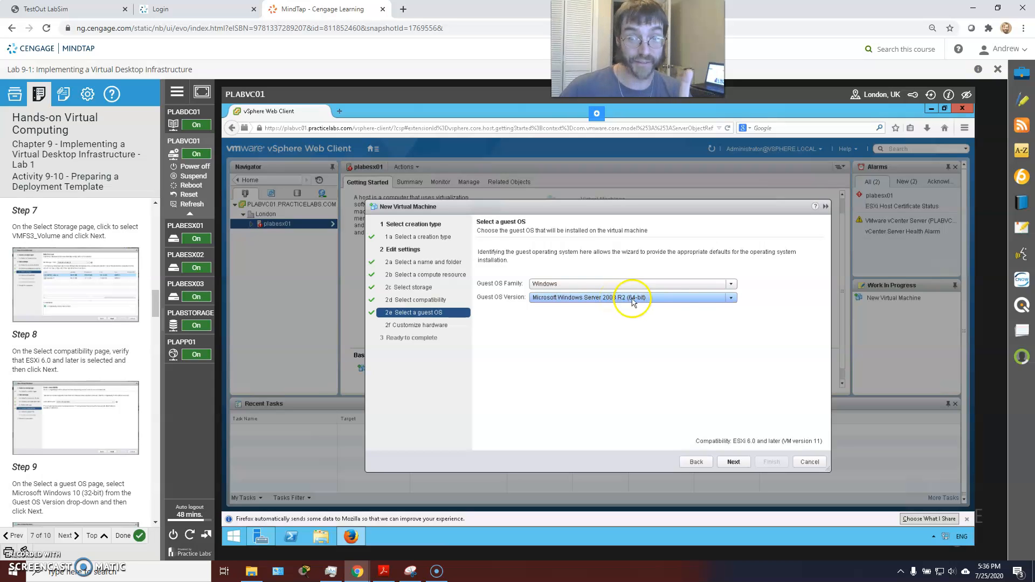
click(730, 298)
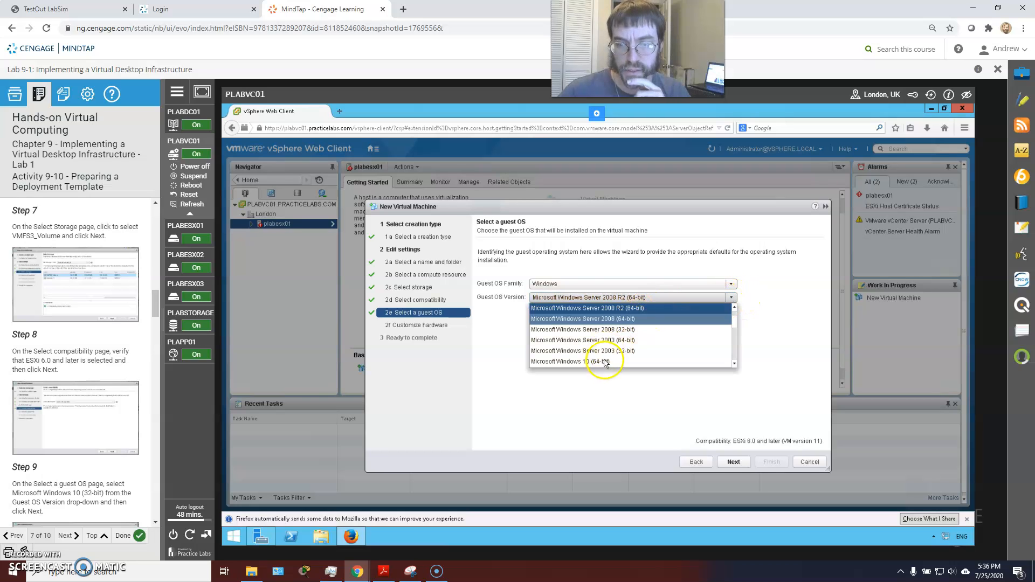
scroll(606, 364, down, 2)
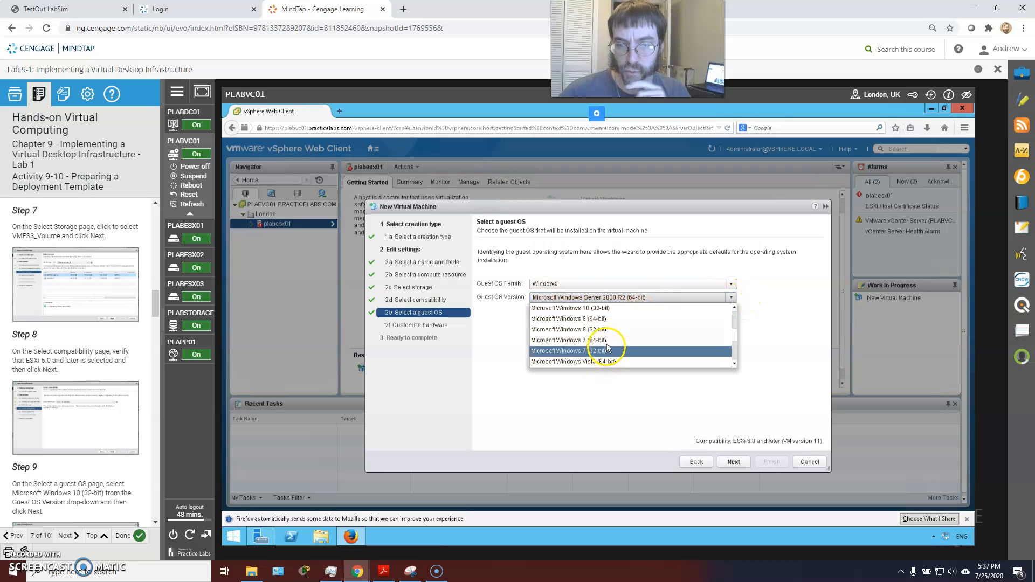
click(590, 309)
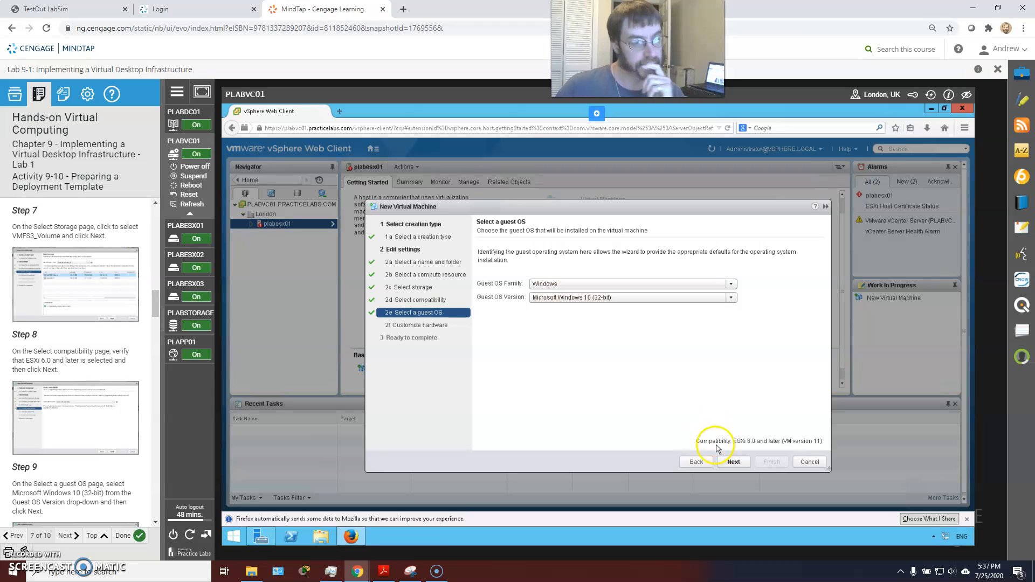
scroll(81, 474, down, 2)
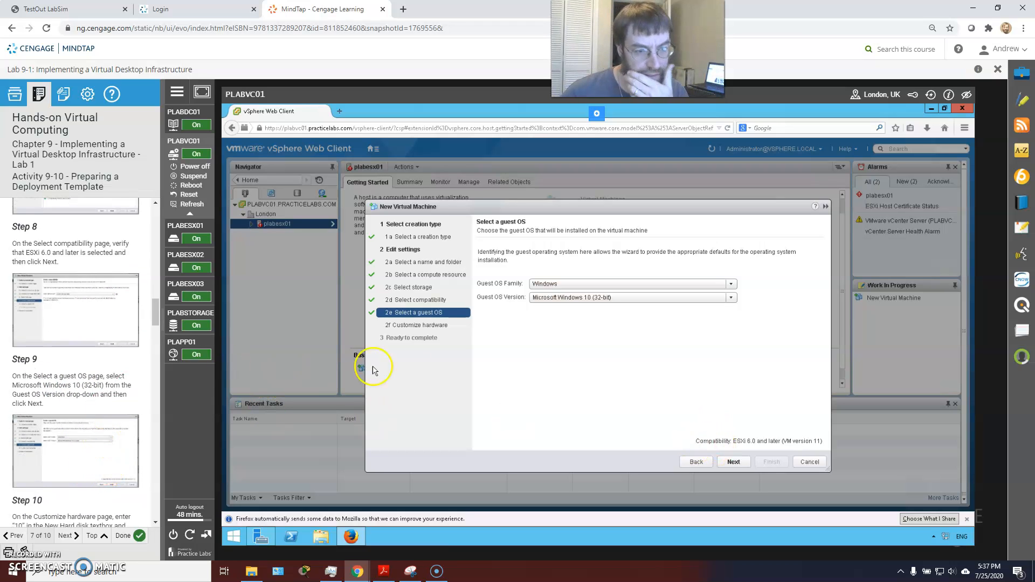
scroll(56, 464, down, 2)
click(733, 462)
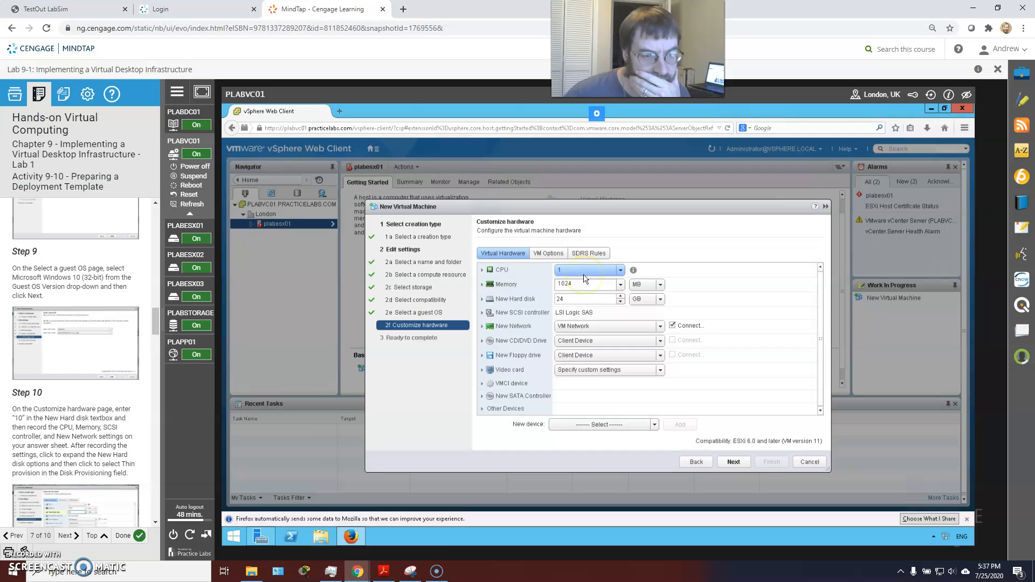
Set the new hard disk's size to 10 GB in the virtual machine's hardware settings
click(583, 301)
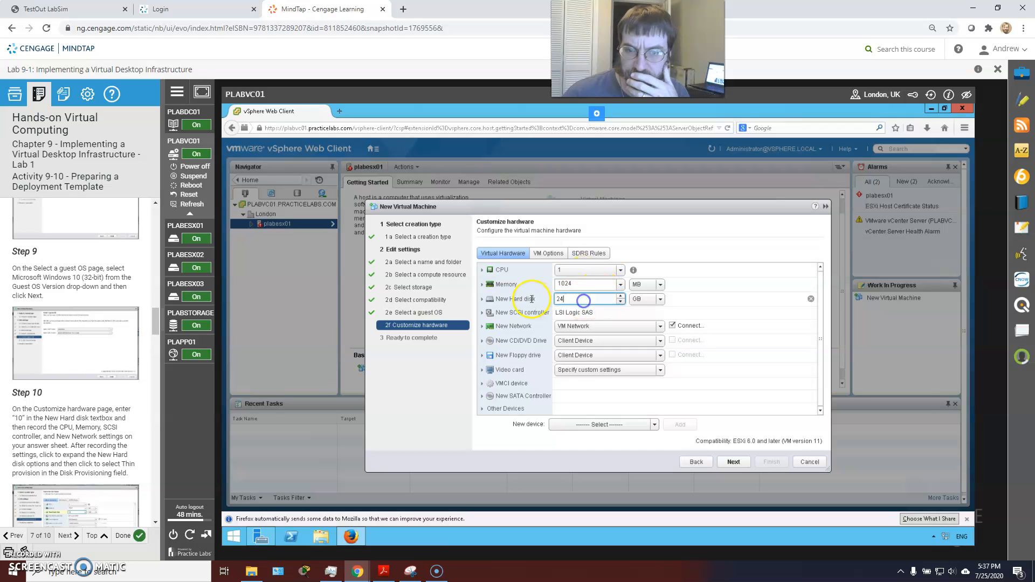
key(BackSpace)
key(BackSpace)
text(10)
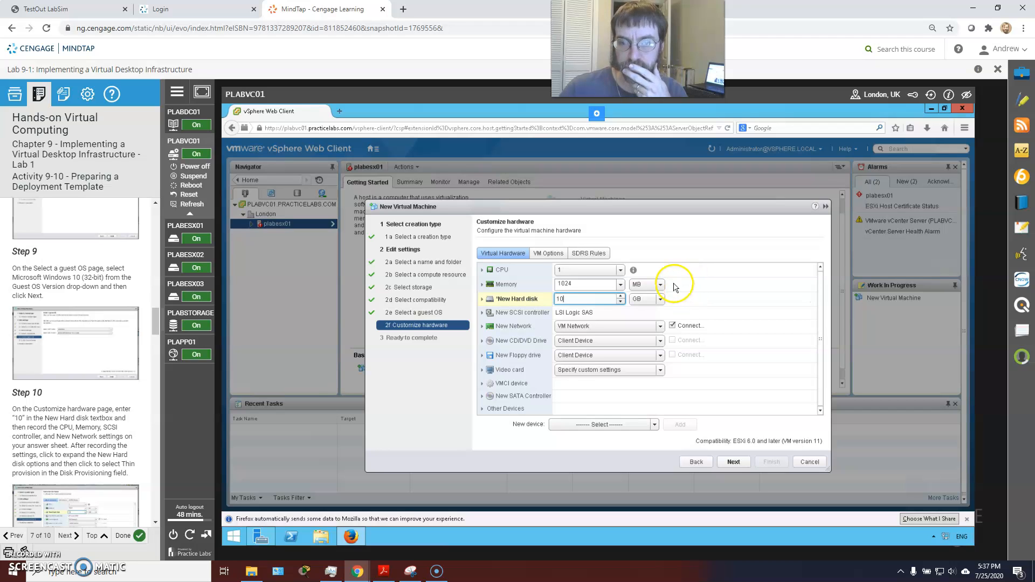
scroll(108, 345, down, 1)
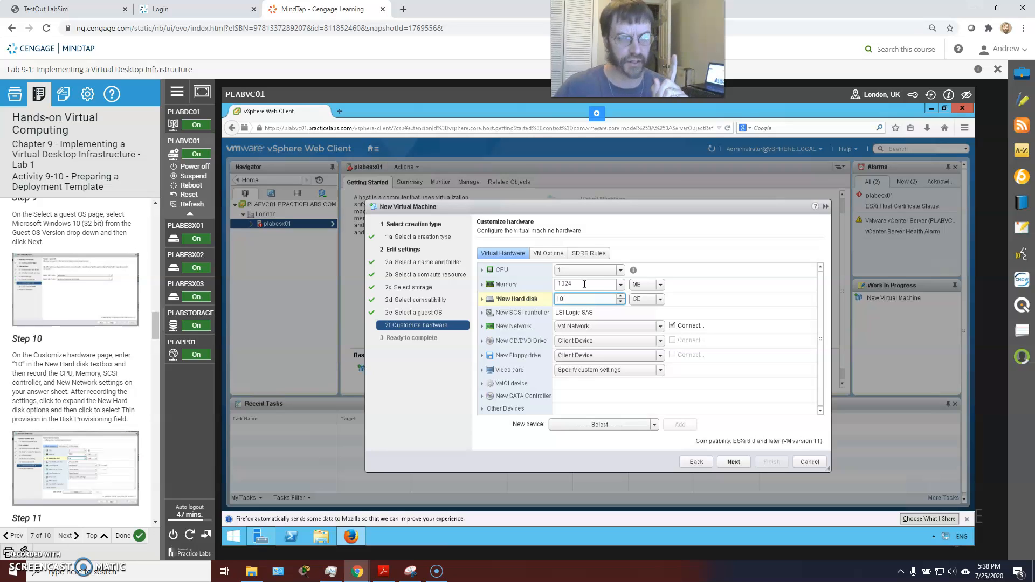
click(574, 283)
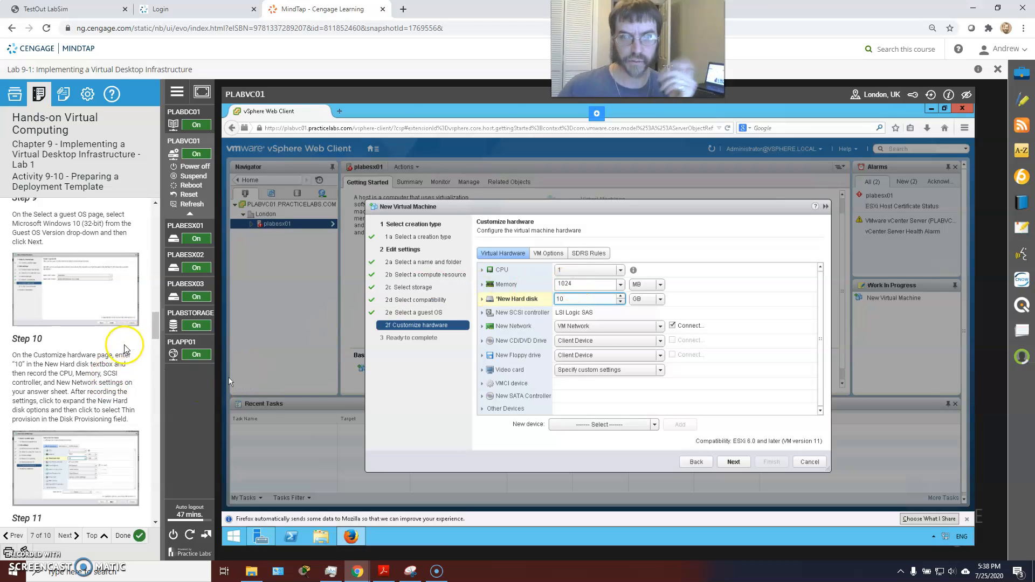
scroll(83, 377, down, 1)
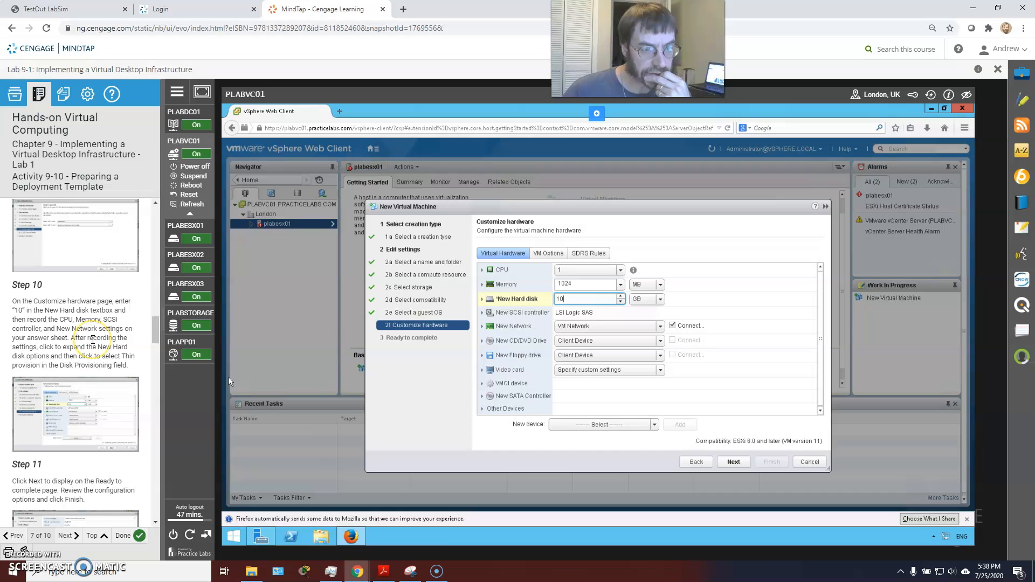
scroll(94, 341, down, 1)
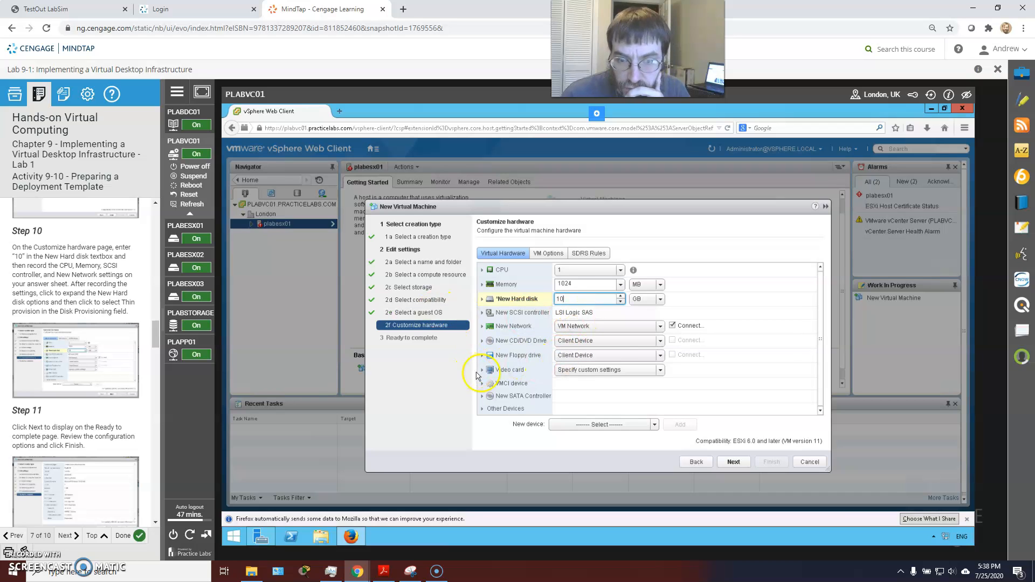
key(BackSpace)
key(BackSpace)
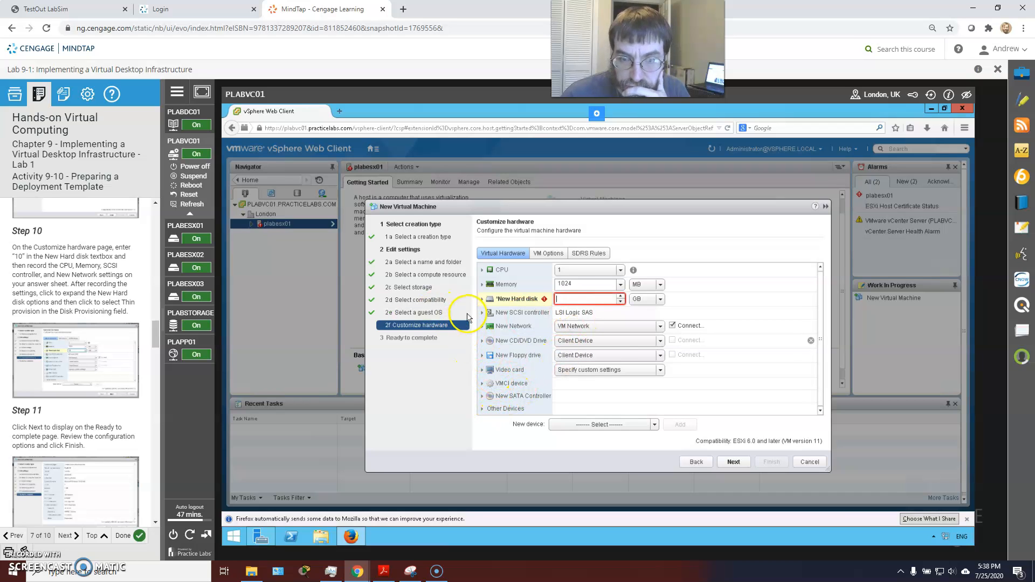
click(570, 300)
text(10)
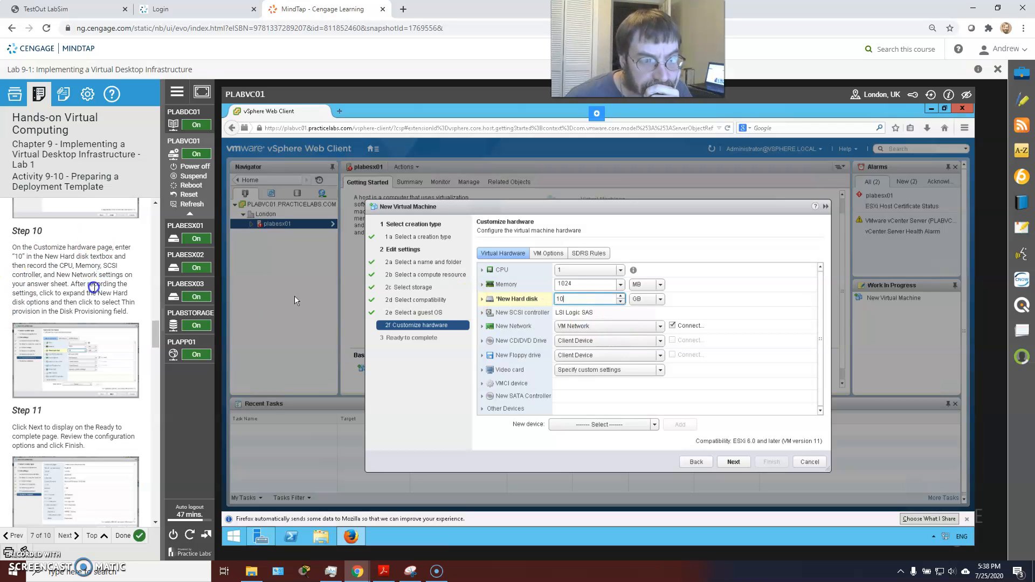
Set the new hard disk's provisioning to Thin provision and proceed to the Ready to complete summary
click(484, 300)
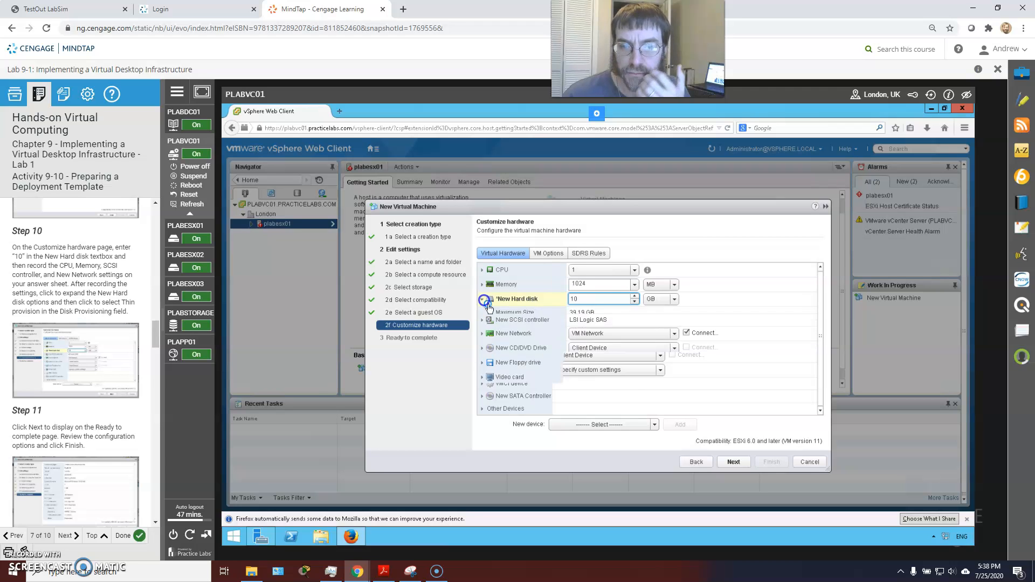
click(573, 343)
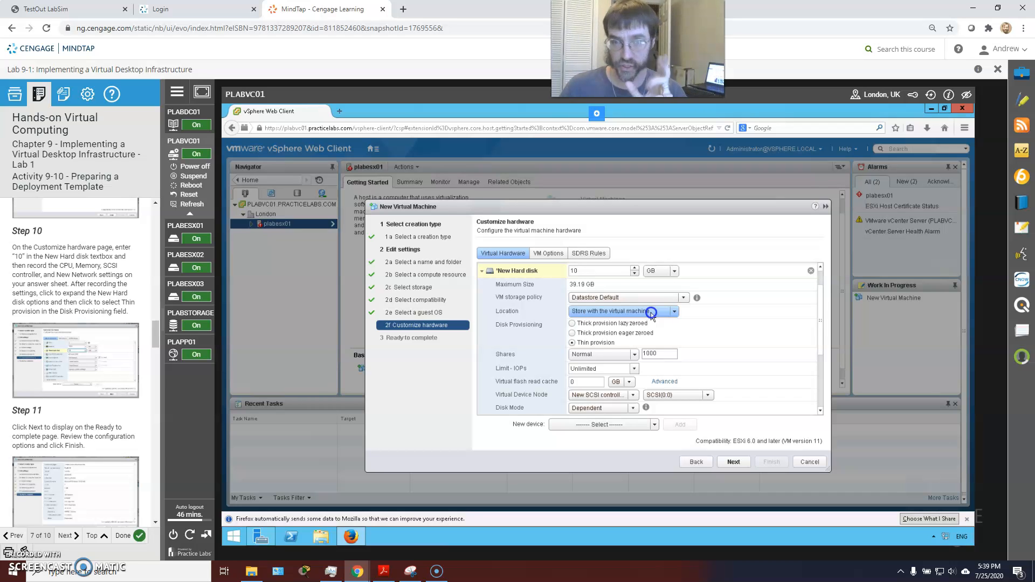
scroll(141, 356, down, 2)
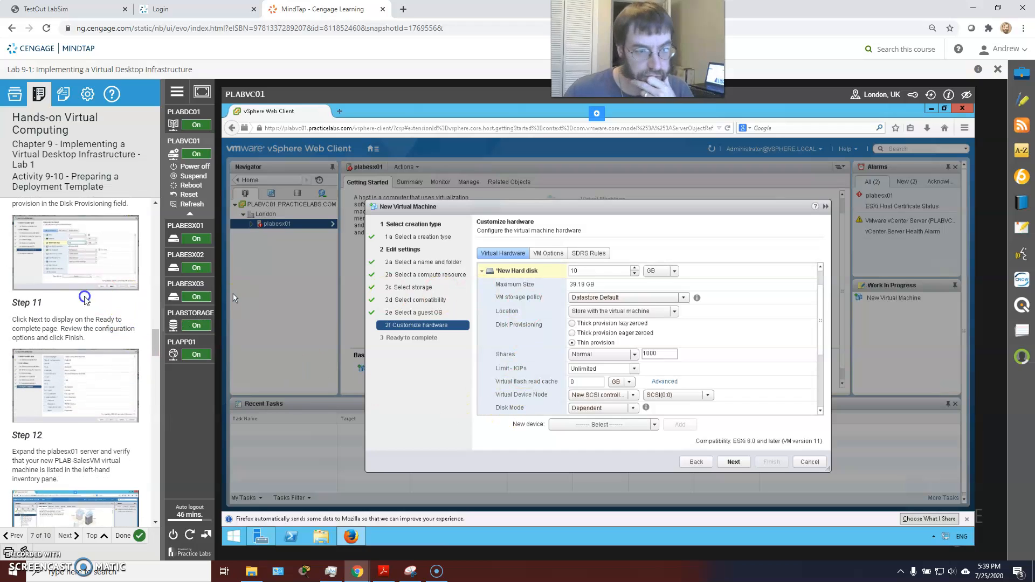
scroll(97, 246, up, 1)
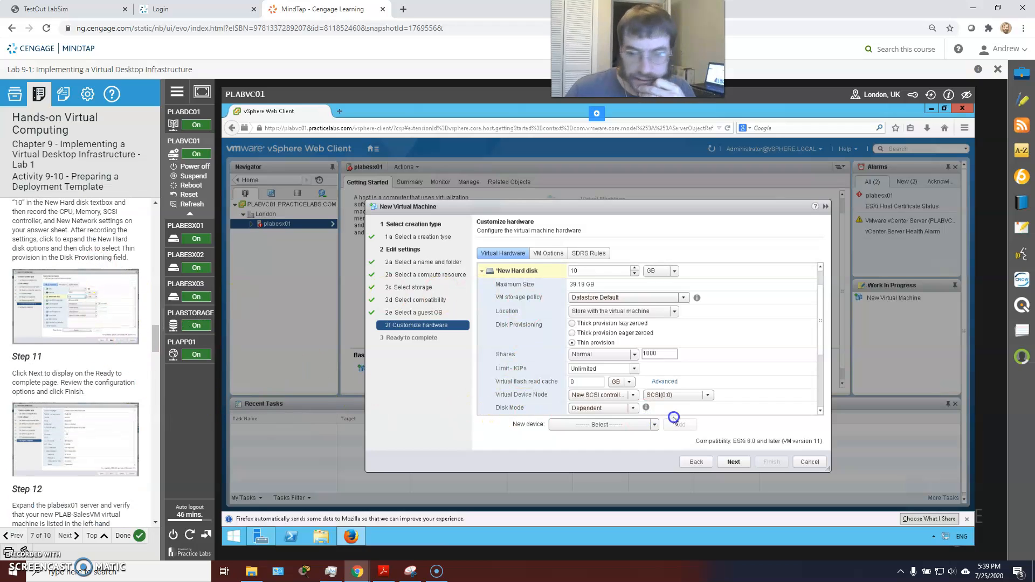
click(733, 461)
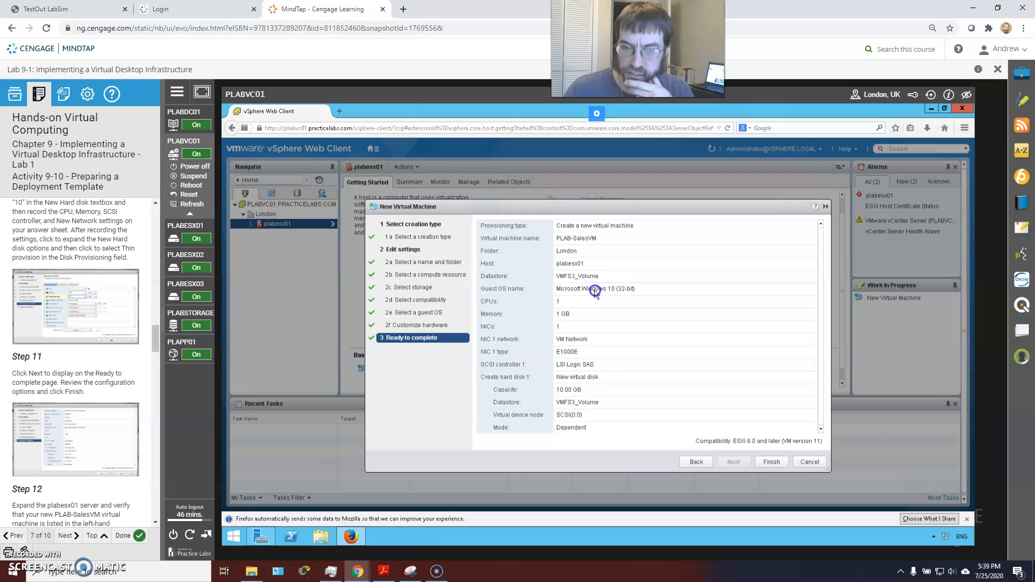
Finish creating the virtual machine and expand host plabesx01 to check that PLAB-SalesVM is in the inventory
scroll(94, 372, down, 2)
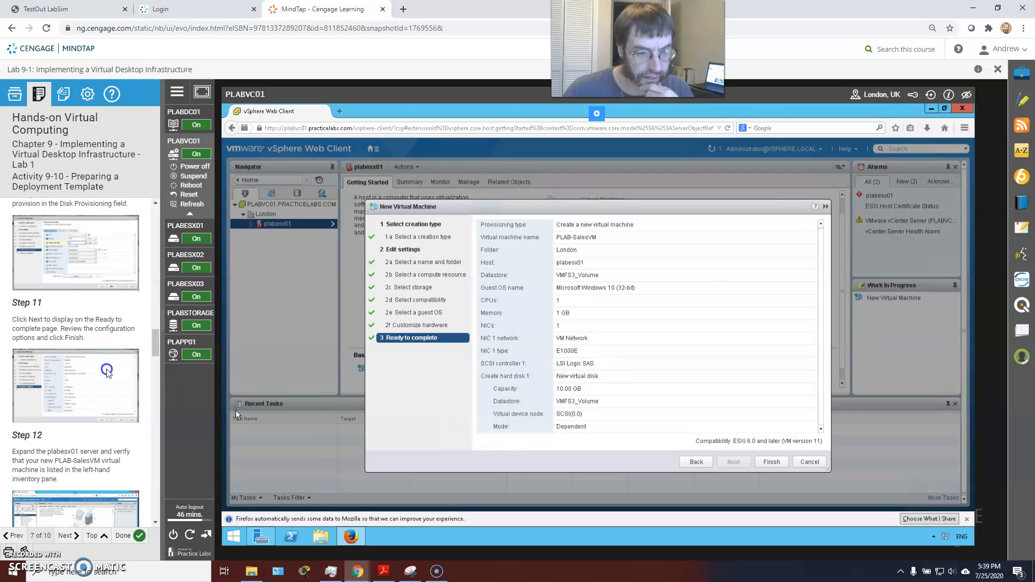
click(769, 463)
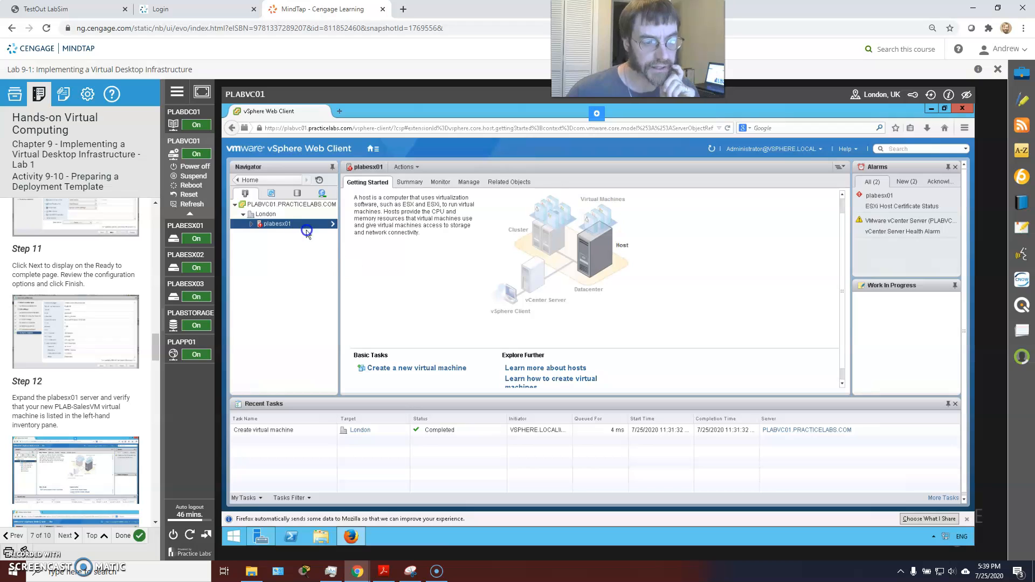
click(252, 223)
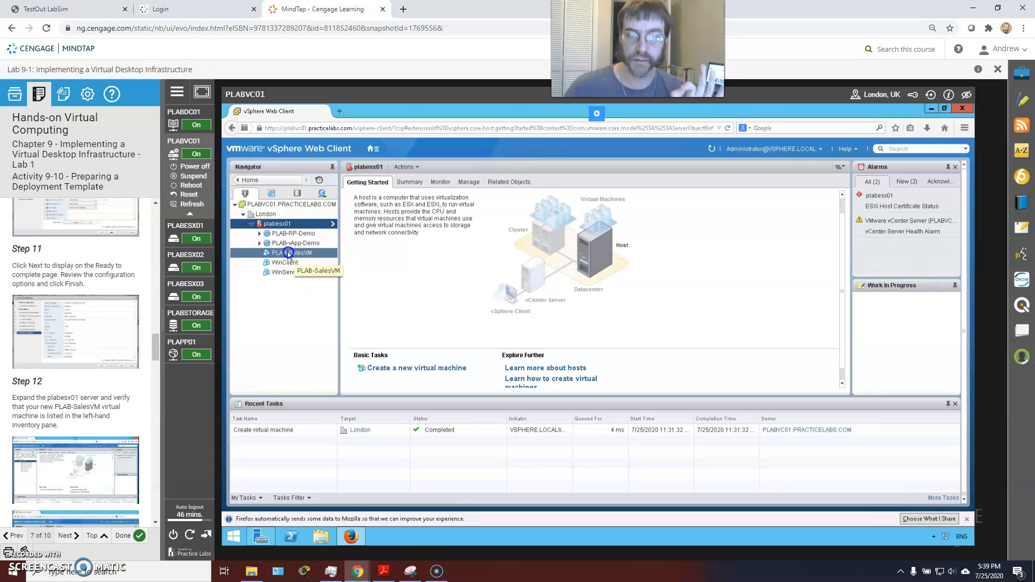
scroll(76, 334, down, 4)
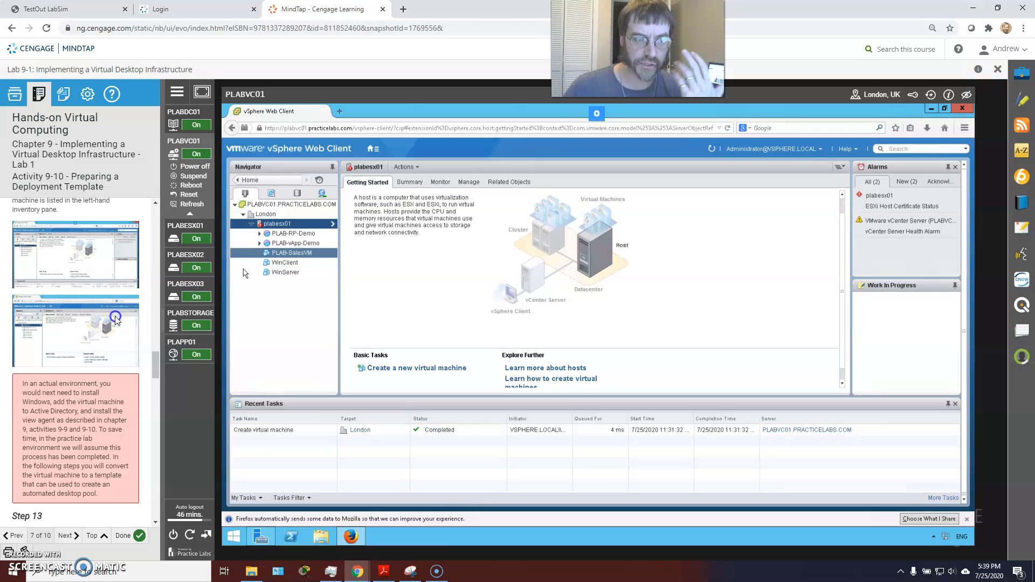
click(285, 274)
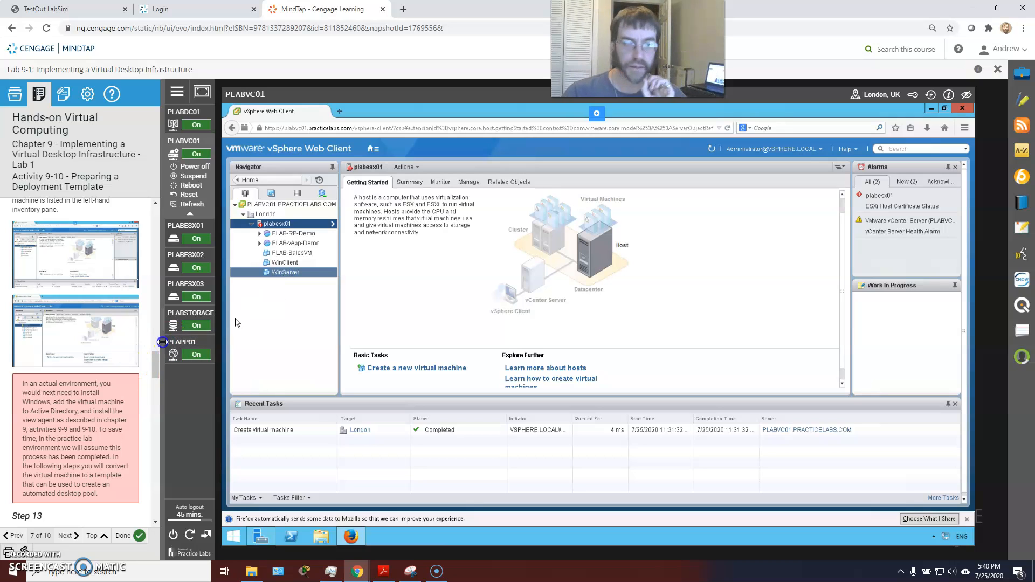
click(171, 326)
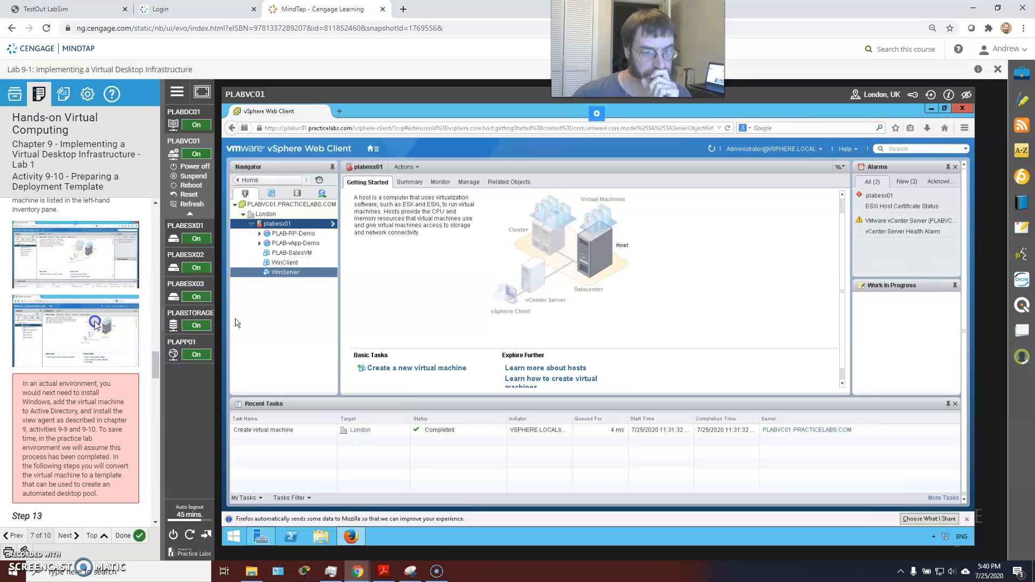
click(111, 378)
Start the Clone to Template wizard for the PLAB-SalesVM virtual machine
scroll(111, 372, down, 3)
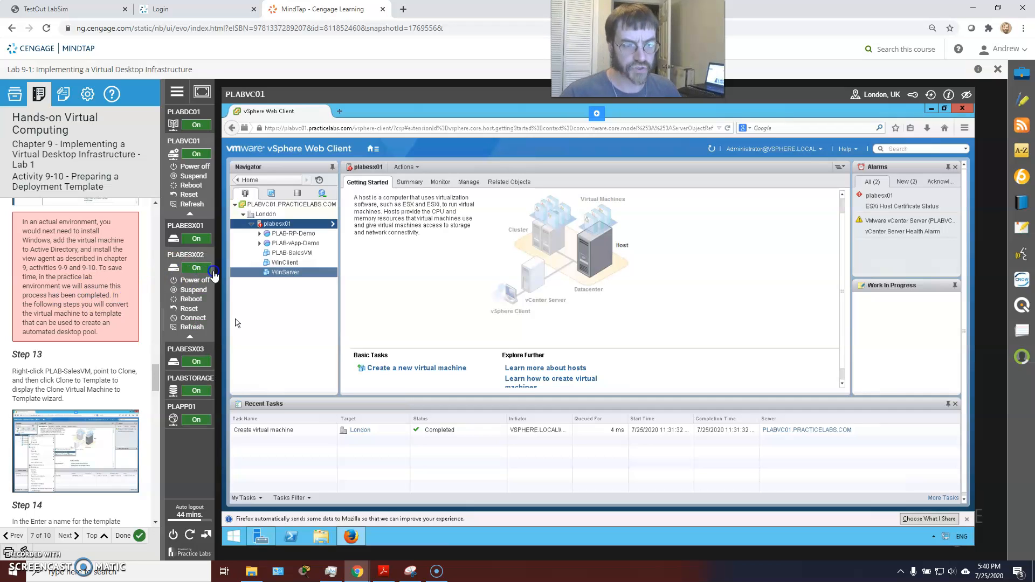
right_click(283, 254)
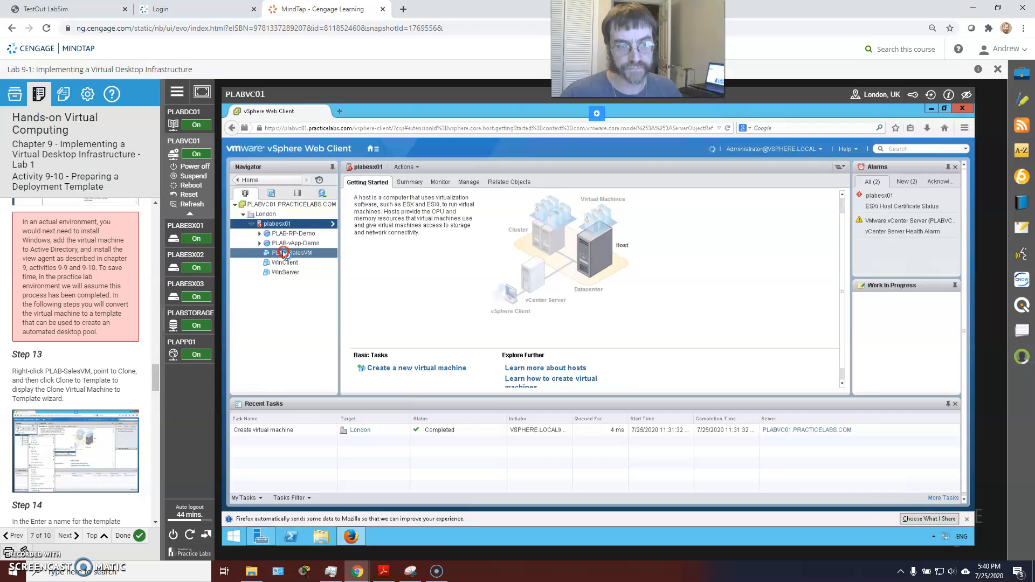
mouse_move(359, 255)
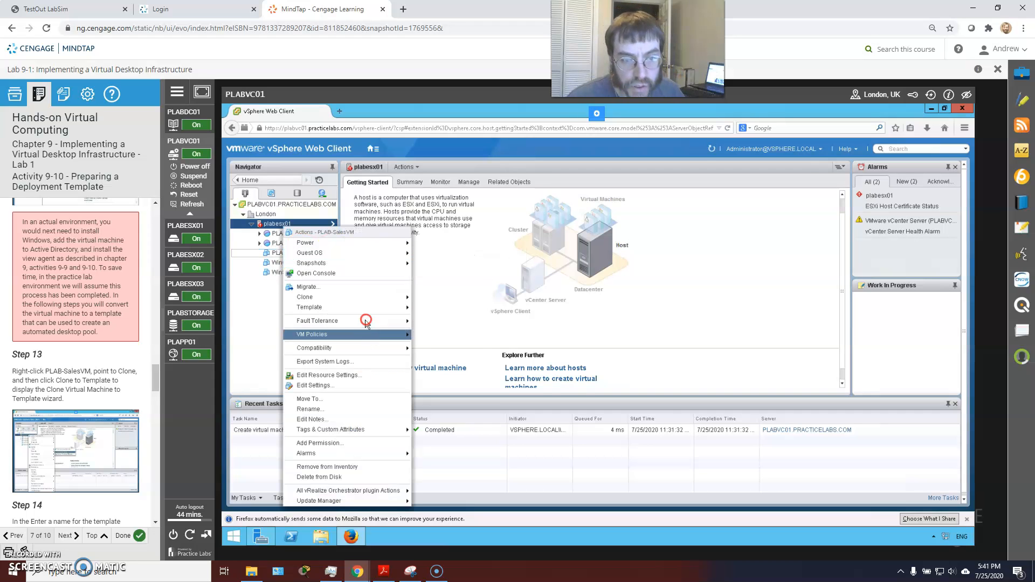
mouse_move(370, 300)
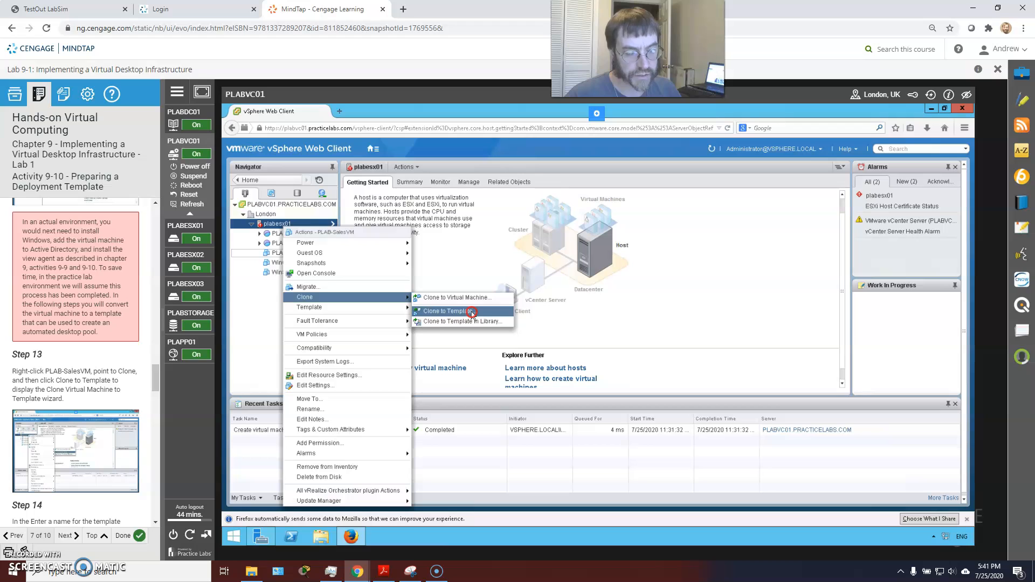
click(472, 312)
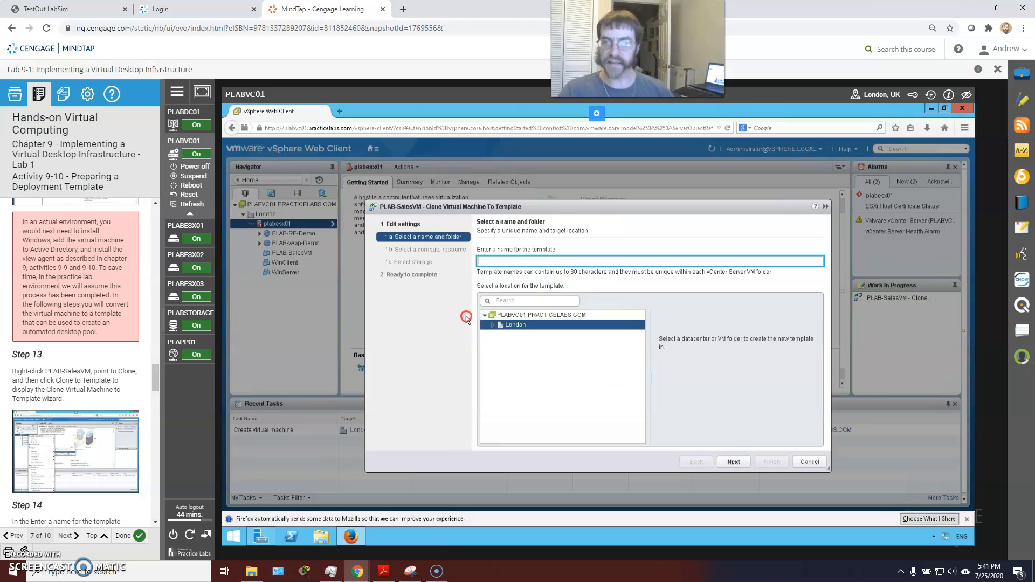
Name the template PLAB-SalesT, keep the London datacenter as its location, and proceed to the compute resource selection
scroll(37, 304, down, 2)
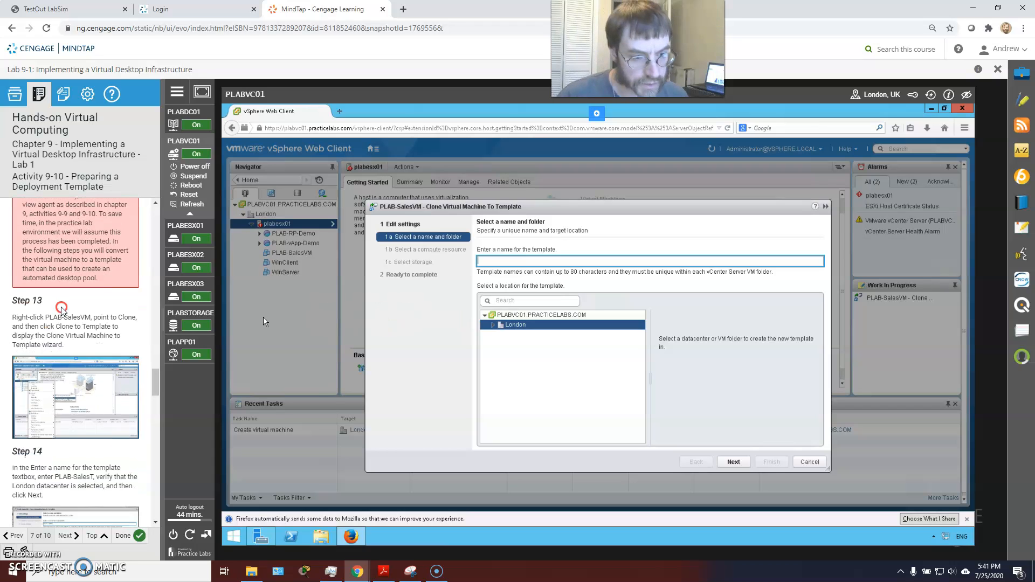
click(534, 260)
text(PL)
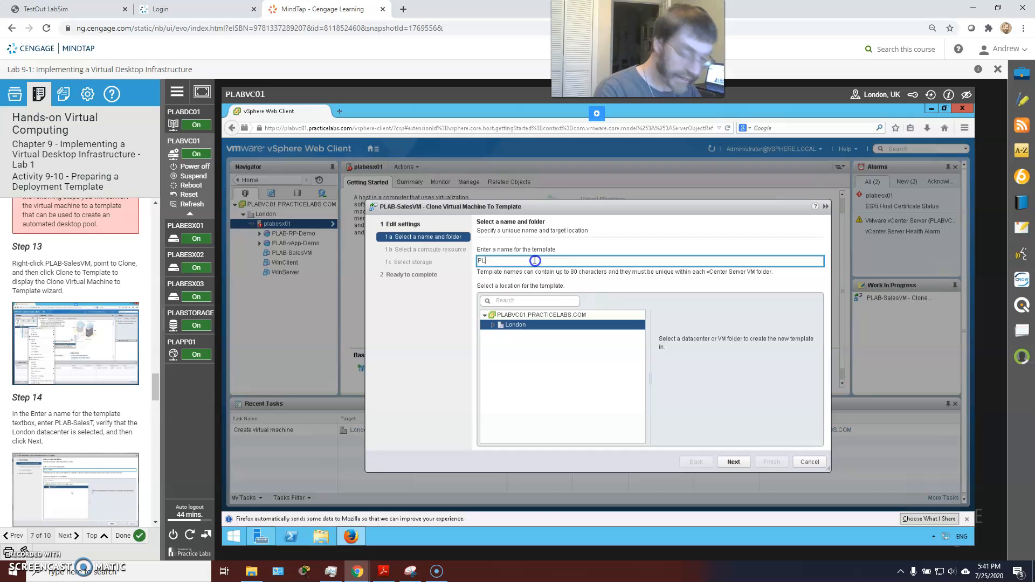
text(AB-SaltesT)
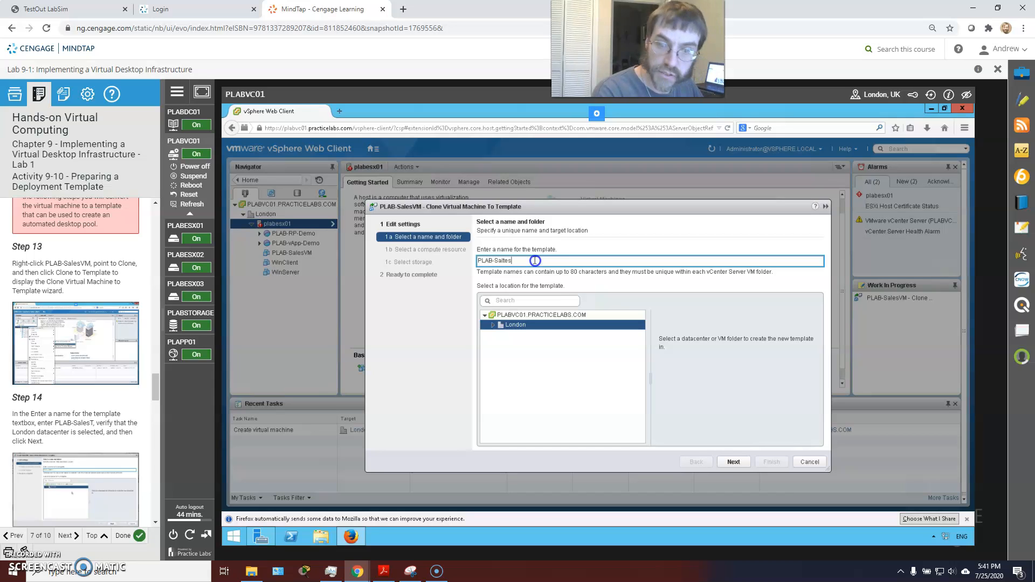
key(BackSpace)
key(BackSpace)
key(BackSpace)
text(esT)
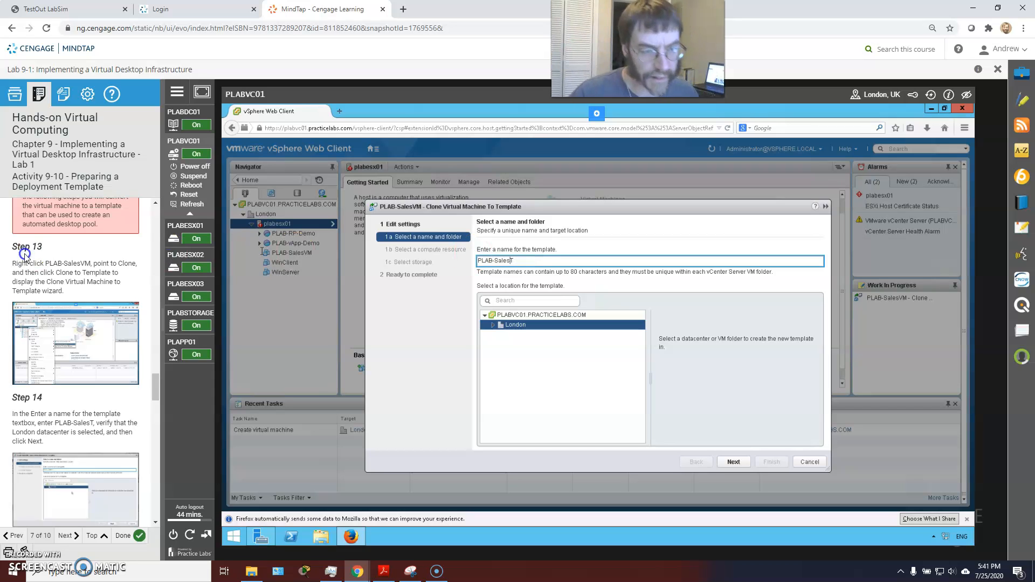
scroll(102, 302, down, 1)
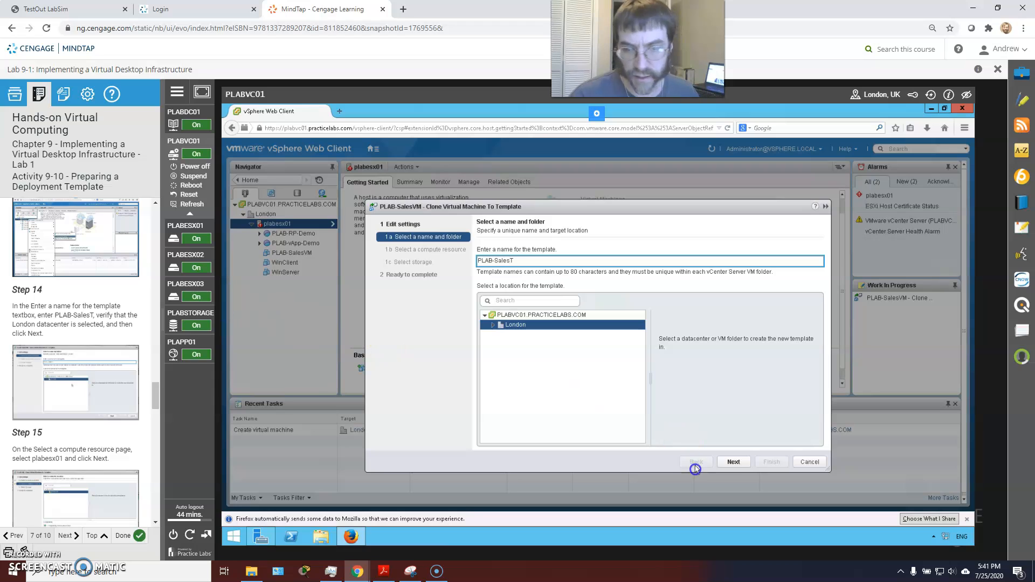
click(733, 462)
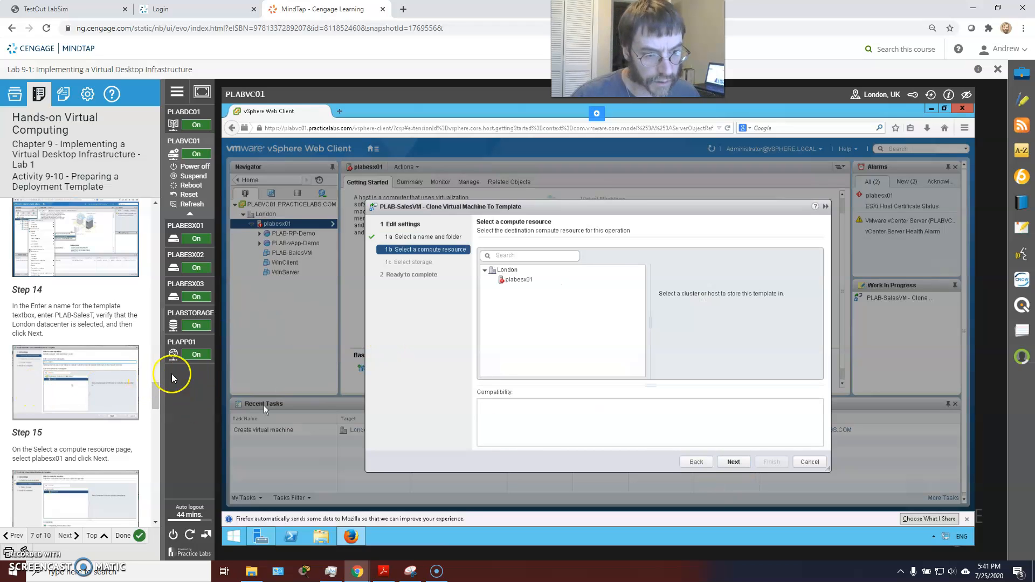
Choose host plabesx01 as the template's compute resource and keep VMFS3_Volume as its datastore, proceeding to the Ready to complete summary
click(513, 280)
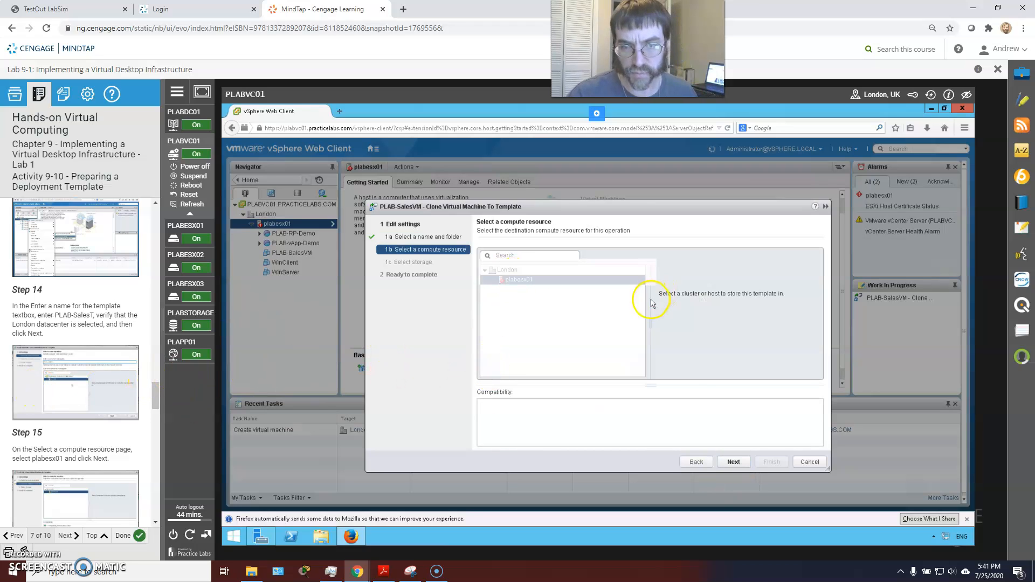
click(732, 461)
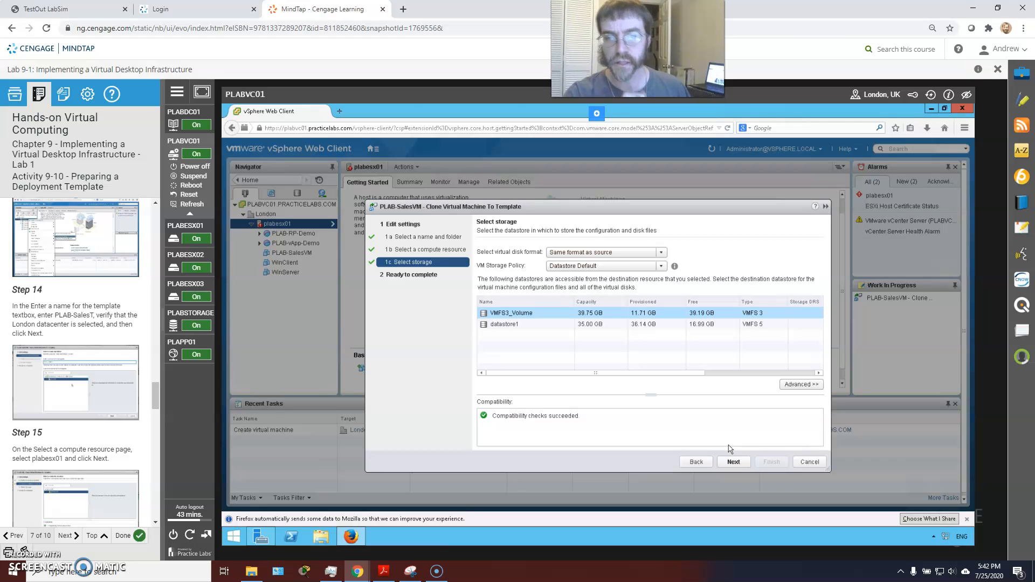
scroll(87, 419, down, 1)
scroll(126, 399, down, 2)
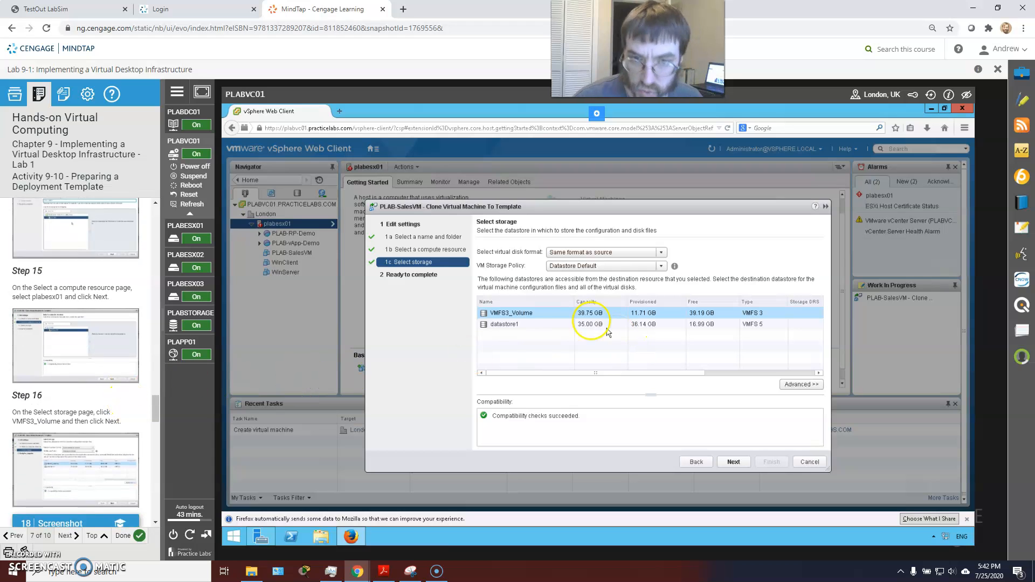
scroll(124, 372, down, 3)
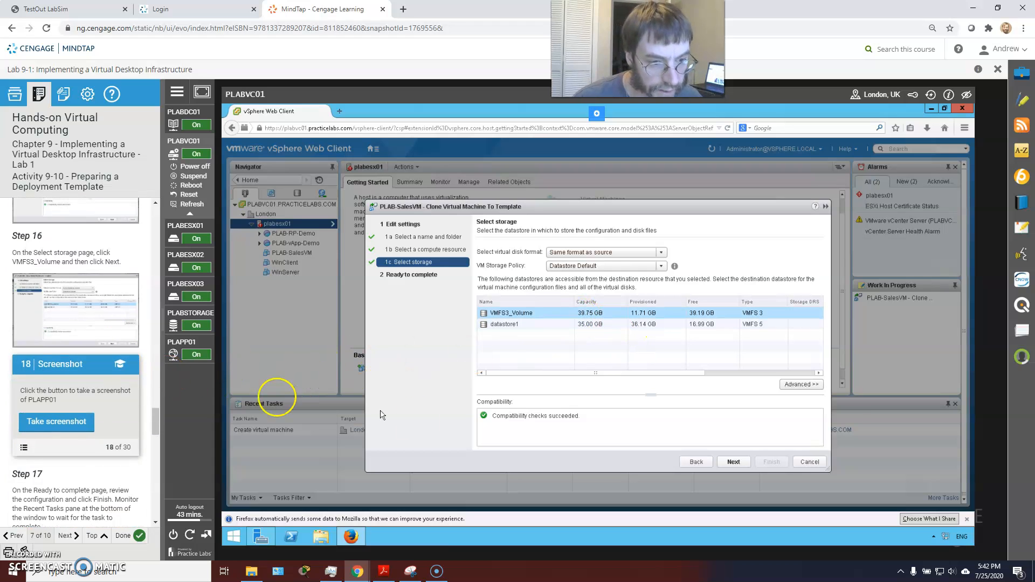
click(733, 461)
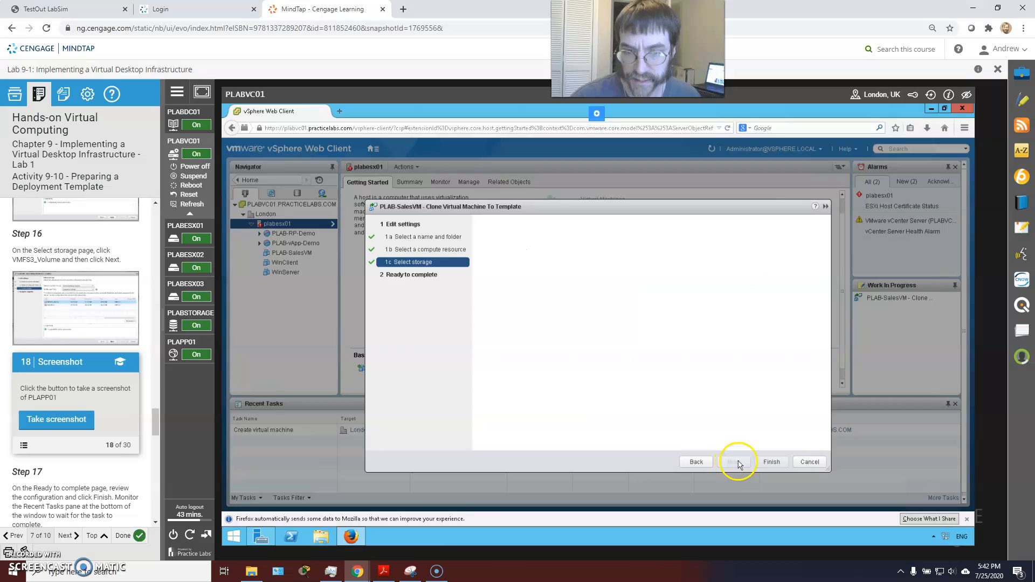
Finish cloning the PLAB-SalesVM virtual machine to the template
scroll(82, 331, down, 2)
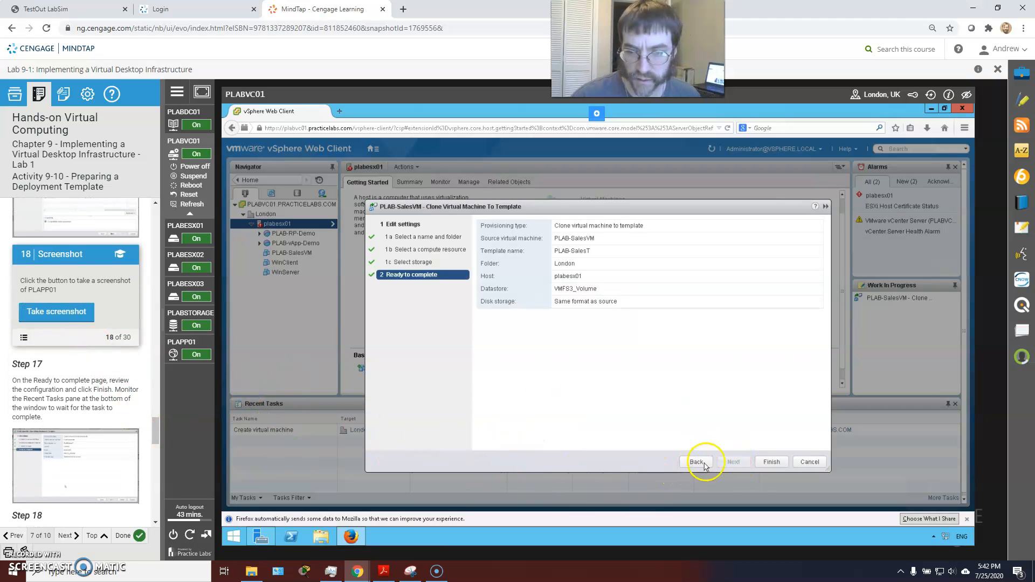
click(764, 462)
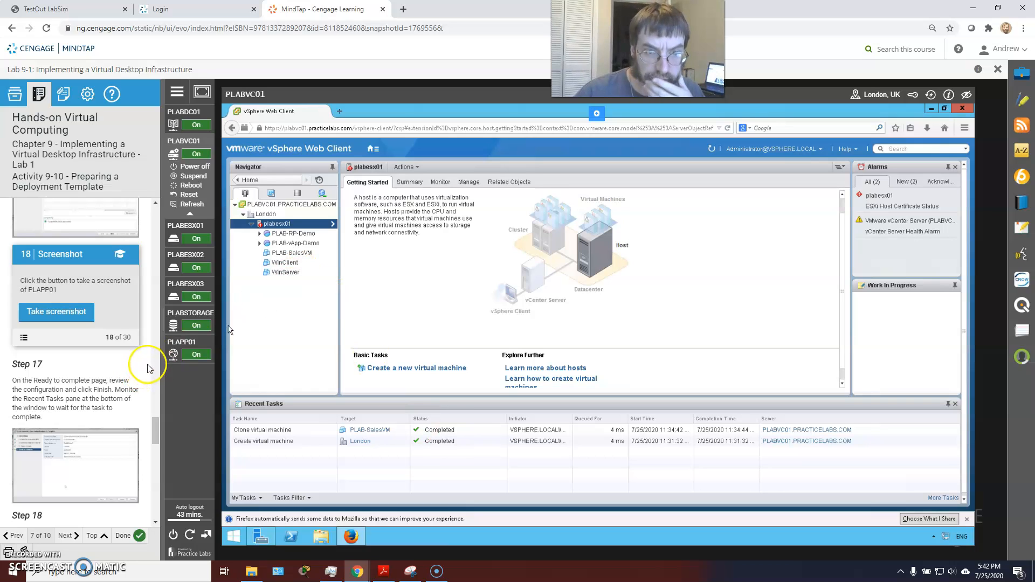
Return to the vSphere home page and open the VMs and Templates inventory to check for PLAB-SalesT under the London datacenter
scroll(109, 366, down, 1)
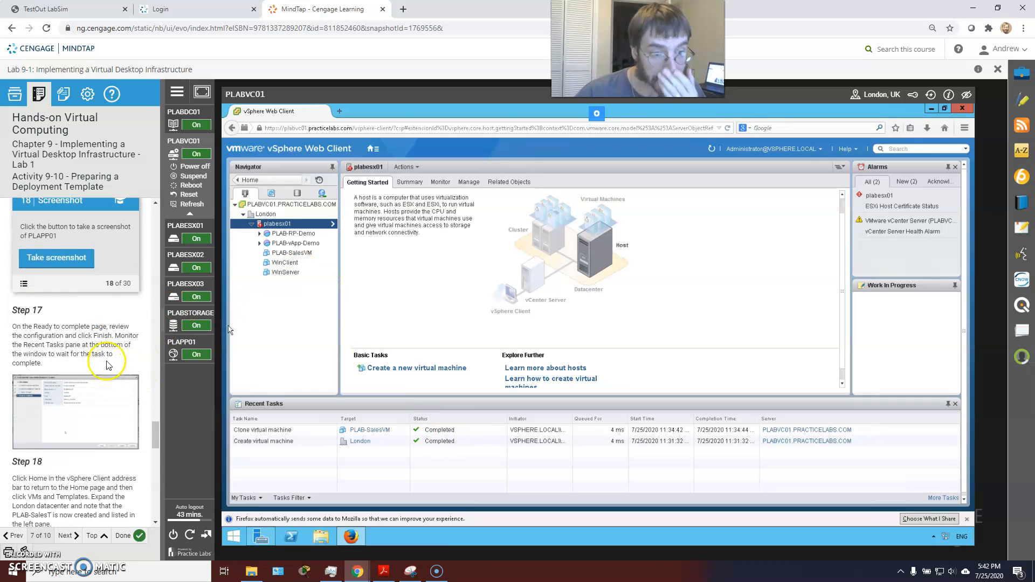
scroll(108, 361, down, 1)
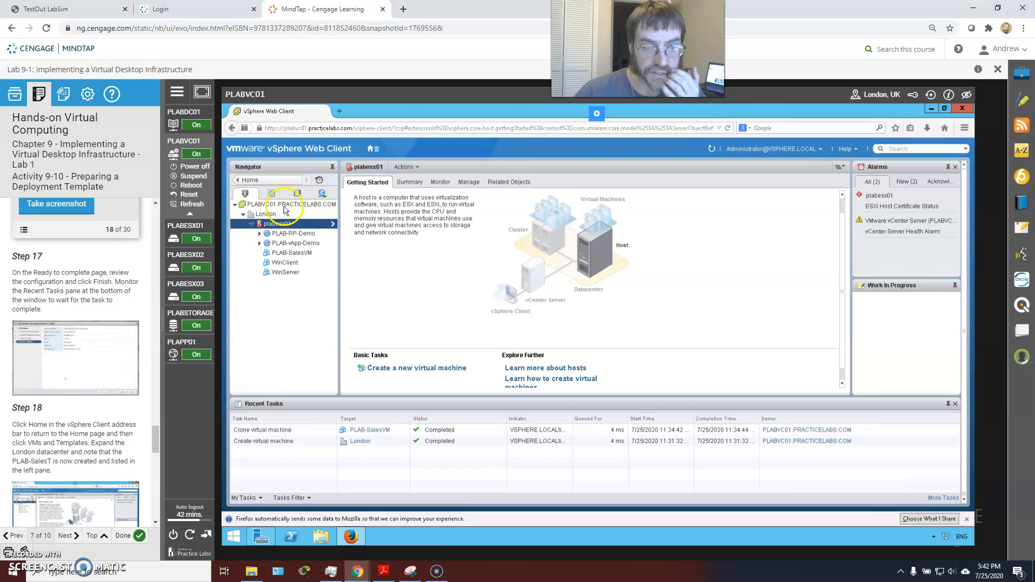
click(264, 180)
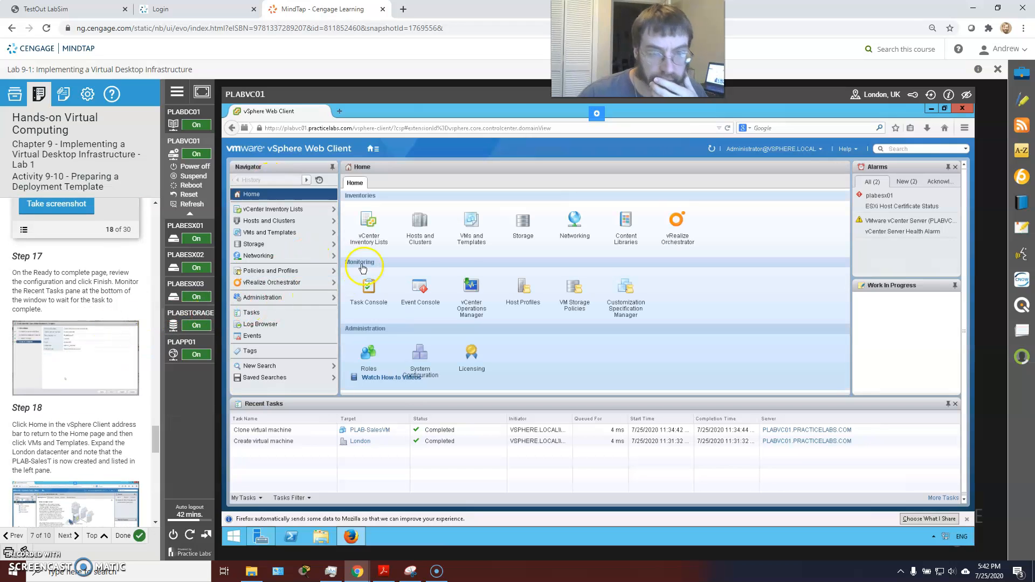
click(264, 233)
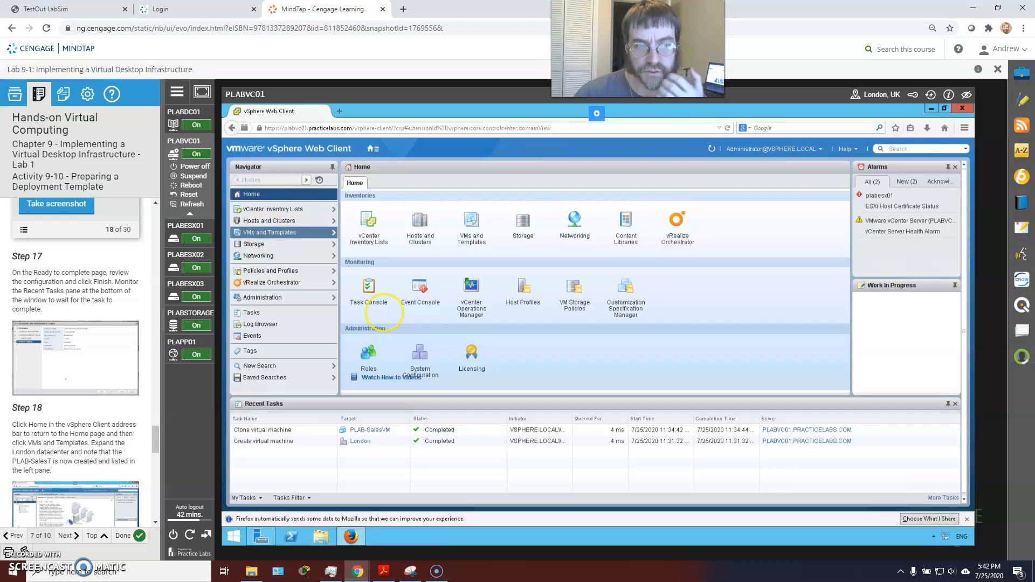
click(243, 215)
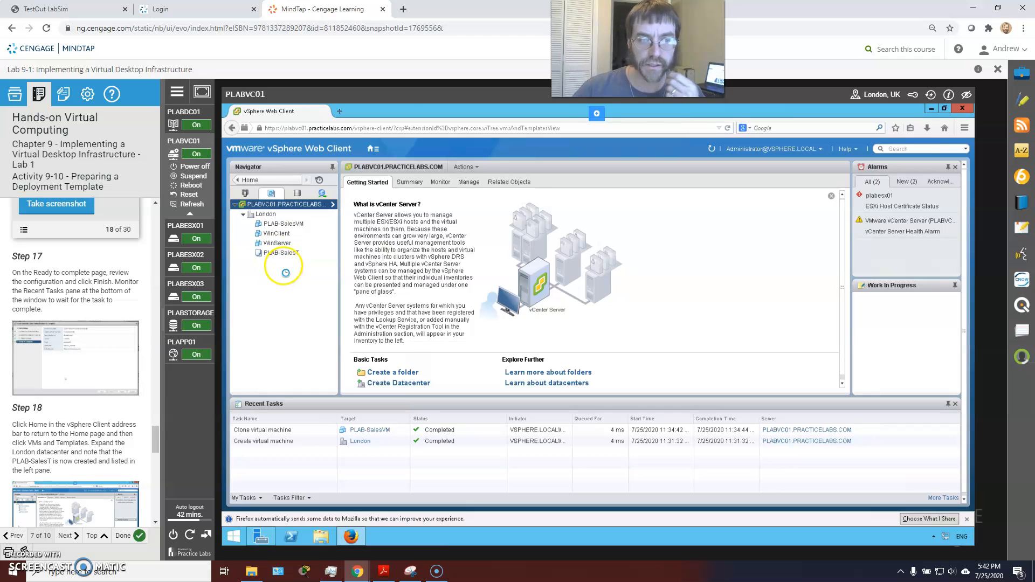
click(262, 206)
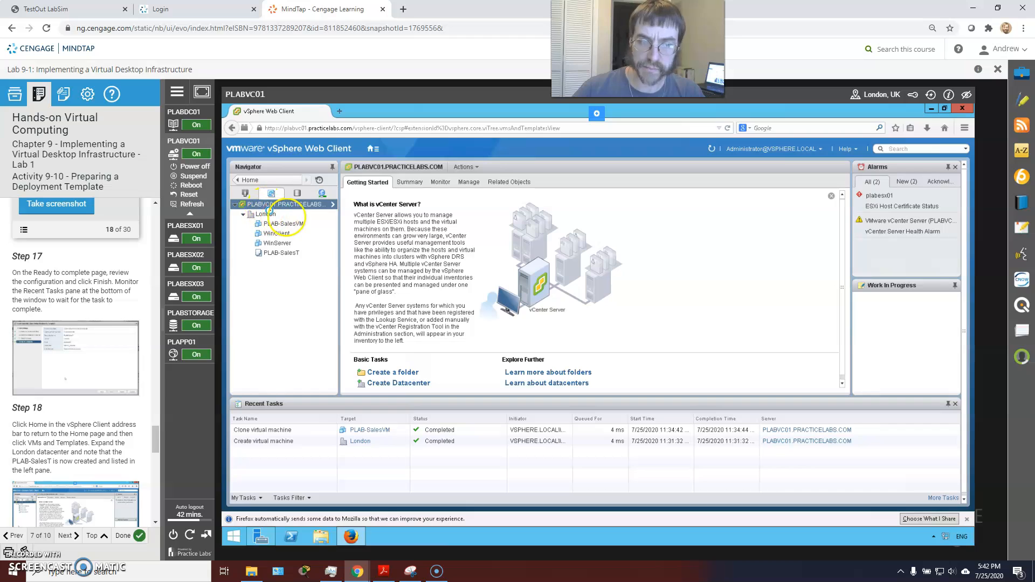
click(277, 243)
click(281, 252)
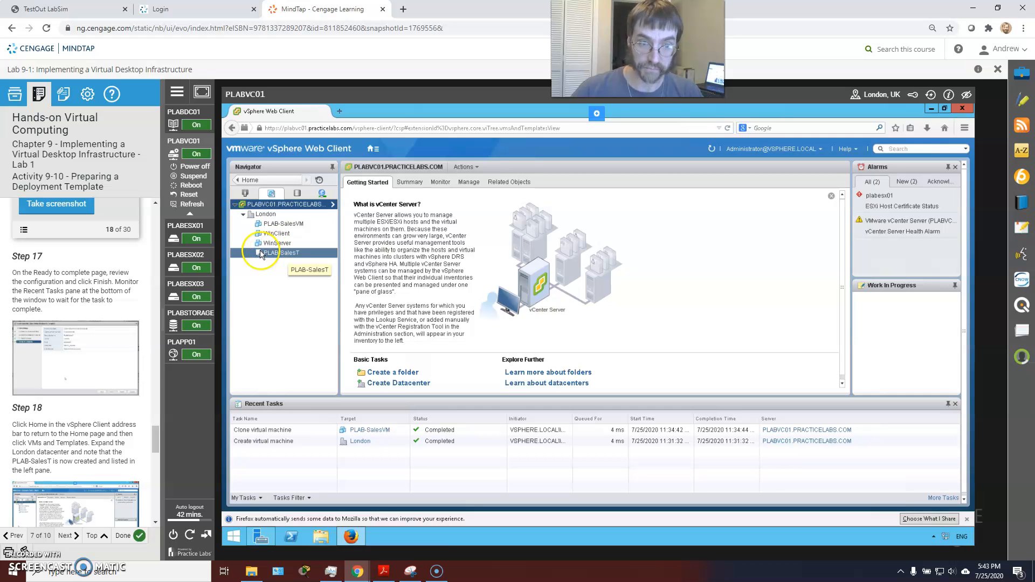
scroll(144, 319, down, 5)
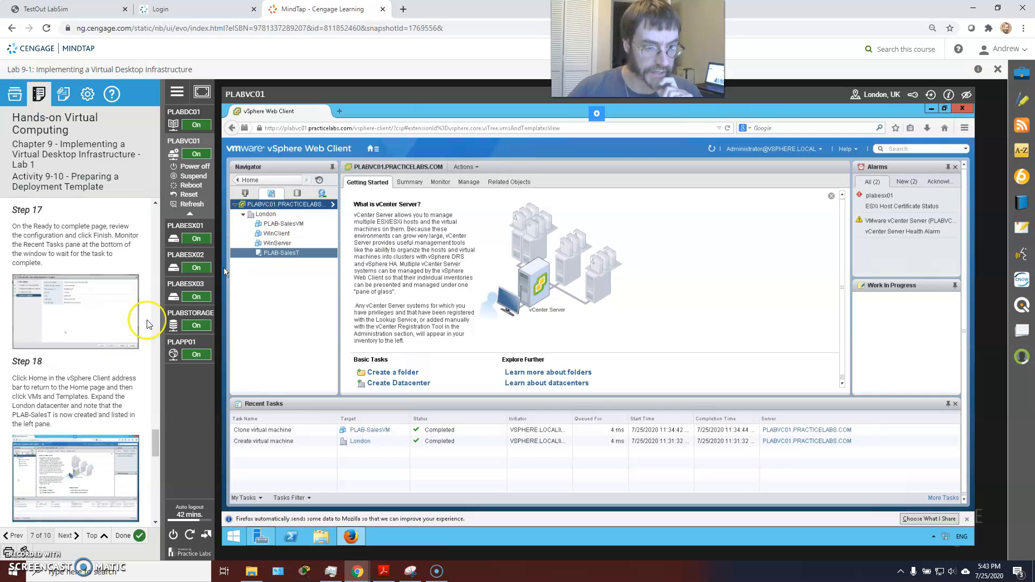
scroll(109, 319, down, 1)
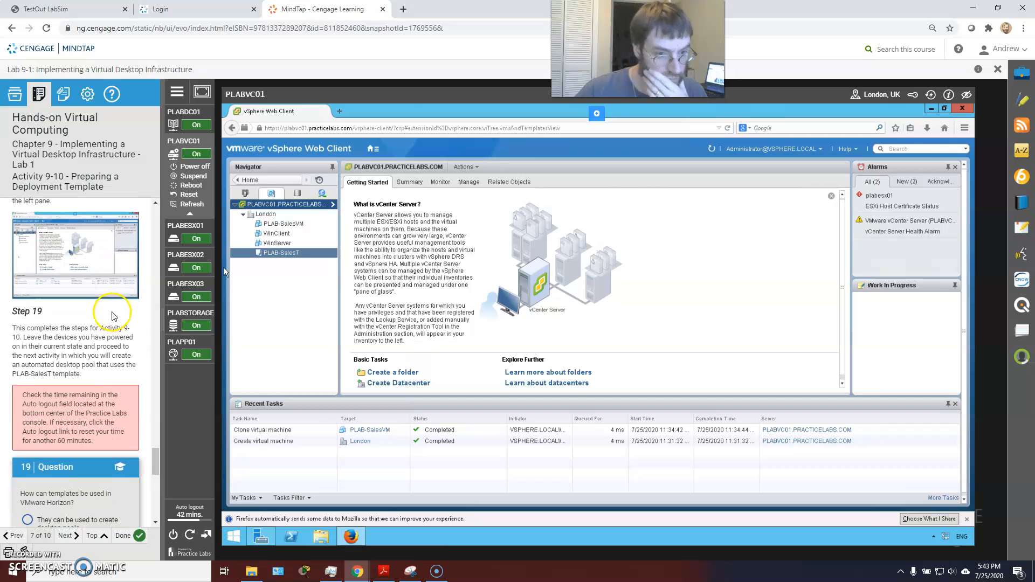